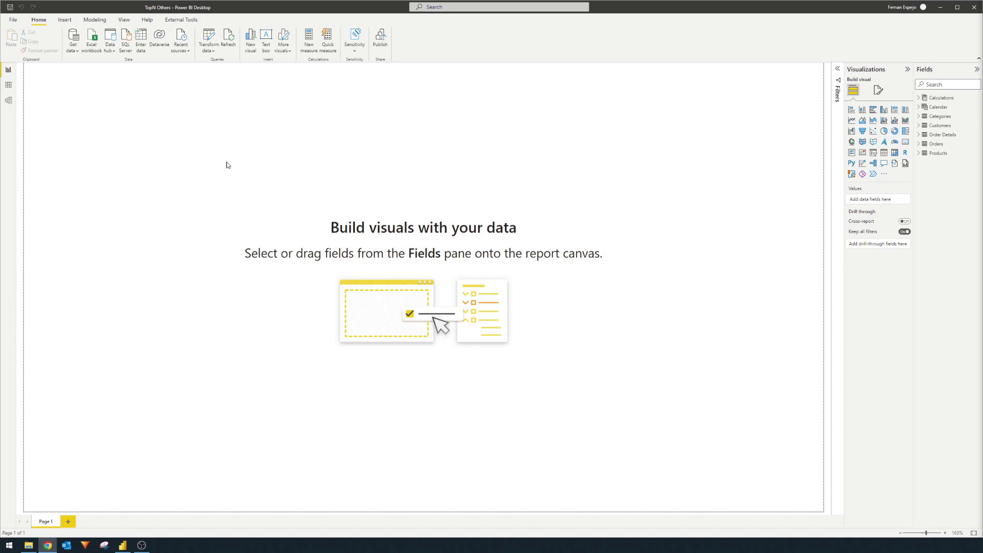
In Data view, inspect the Orders table data and the Sales measure's formula.
left_click(8, 85)
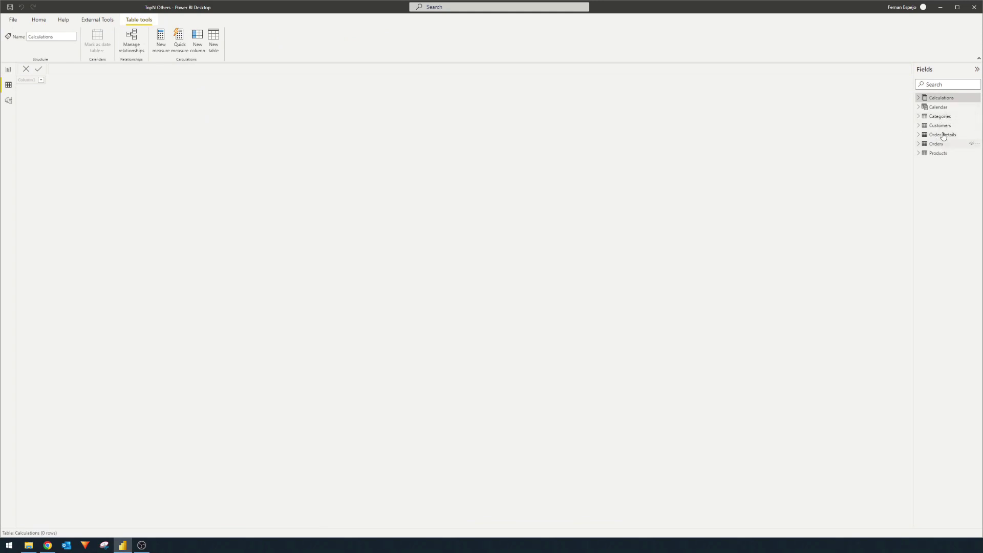
left_click(936, 144)
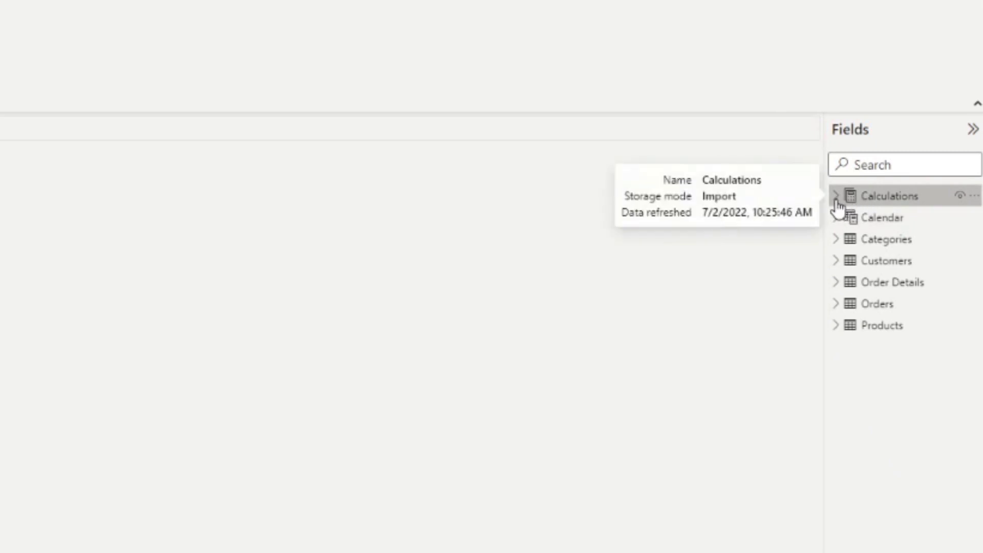
left_click(840, 202)
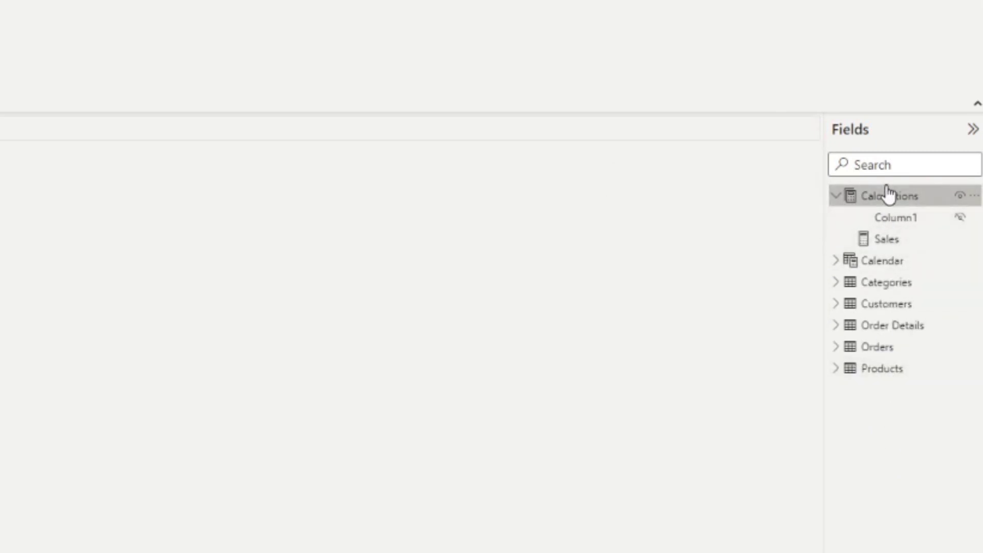
left_click(896, 239)
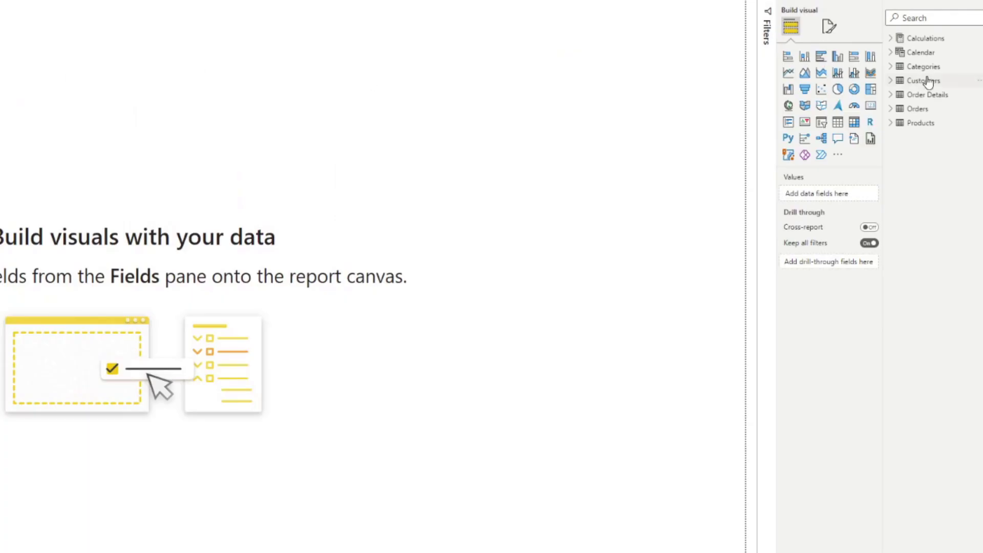
Build a table visual with Customers CompanyName and the Calculations Sales measure.
left_click(891, 81)
left_click_drag(944, 95, 324, 193)
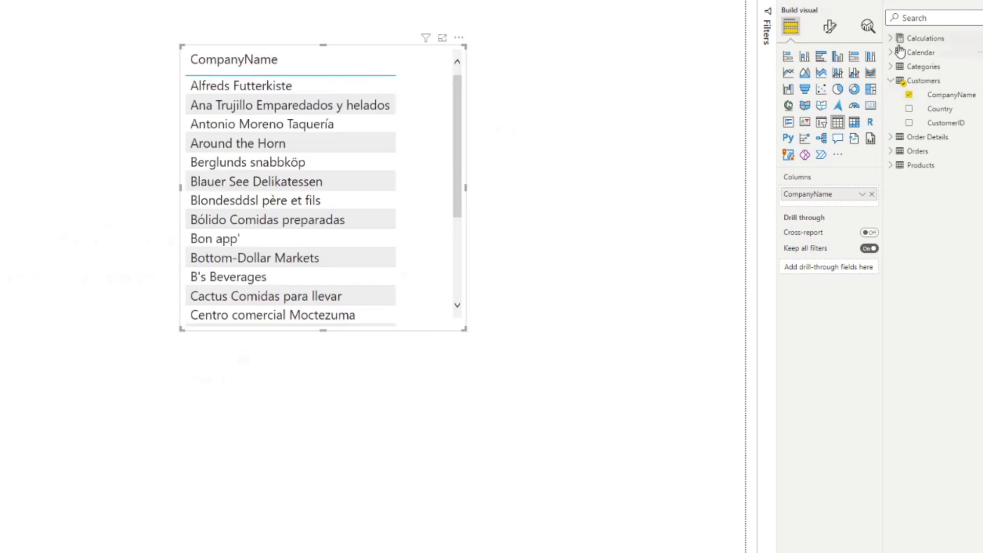
left_click(917, 38)
left_click_drag(935, 52, 407, 164)
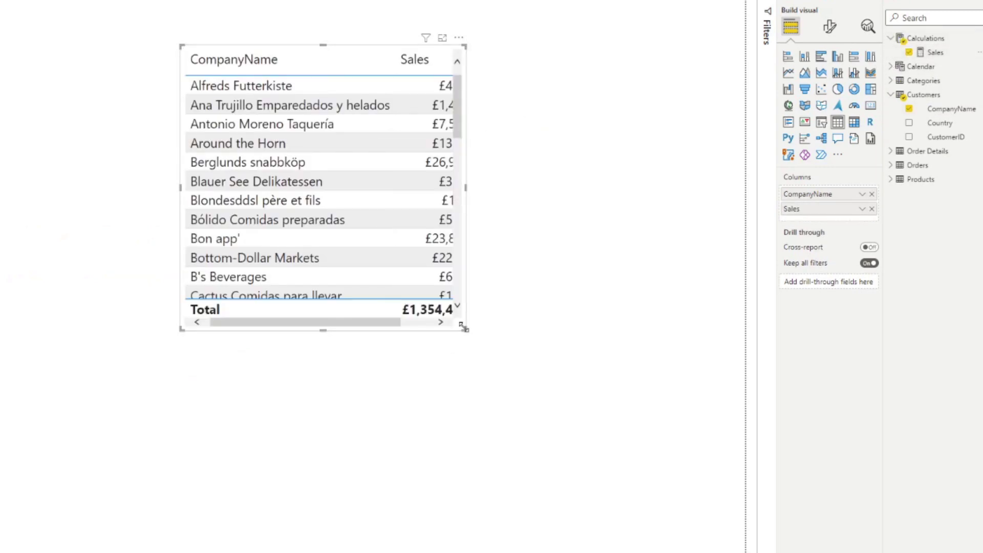
Enlarge the table, sort it by Sales highest first, and move it on the page.
left_click_drag(463, 327, 676, 487)
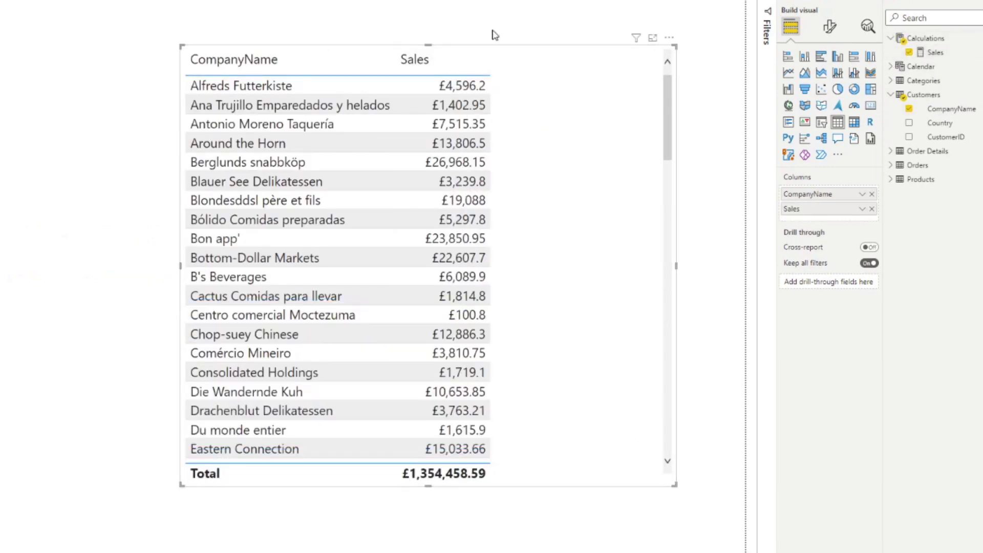
left_click(414, 60)
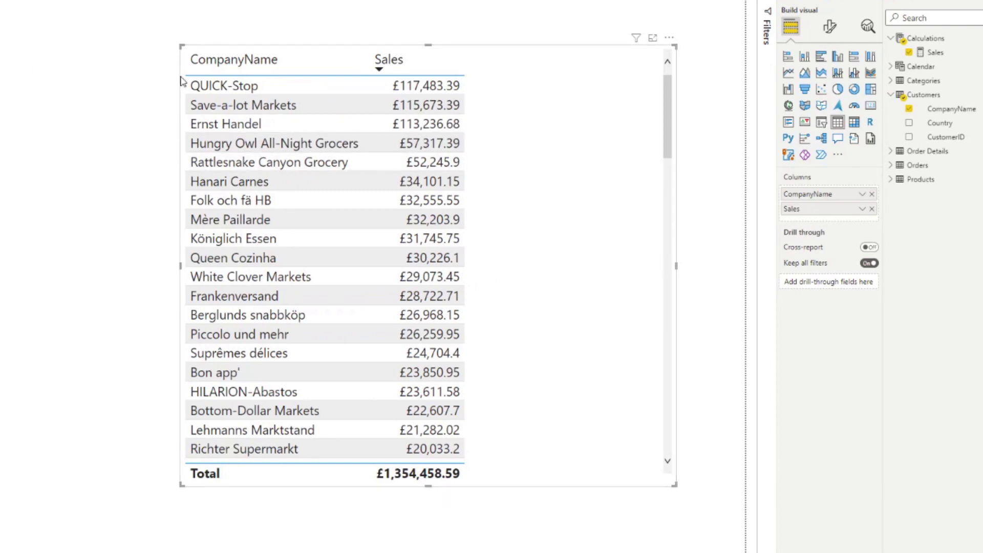
left_click_drag(533, 105, 559, 179)
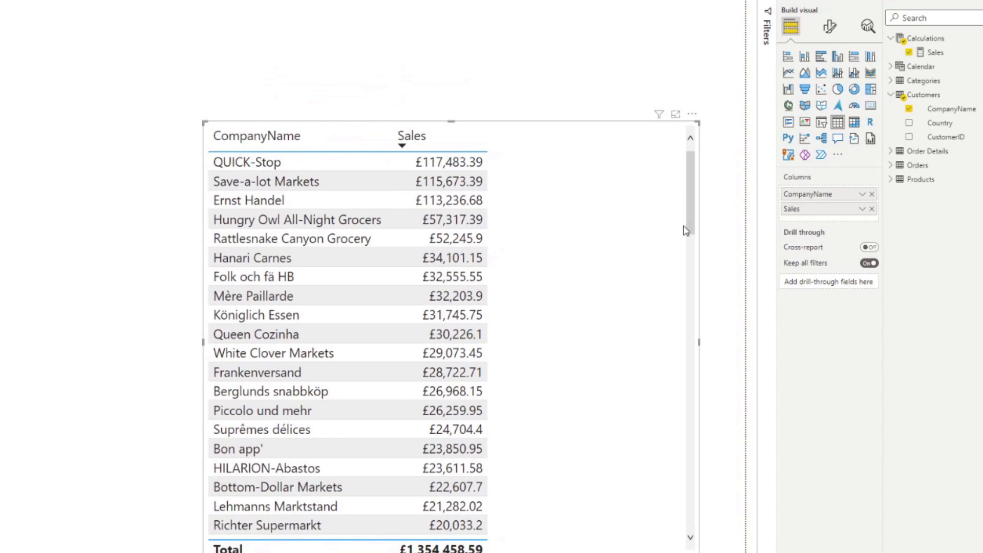
scroll(623, 220, "down", 1)
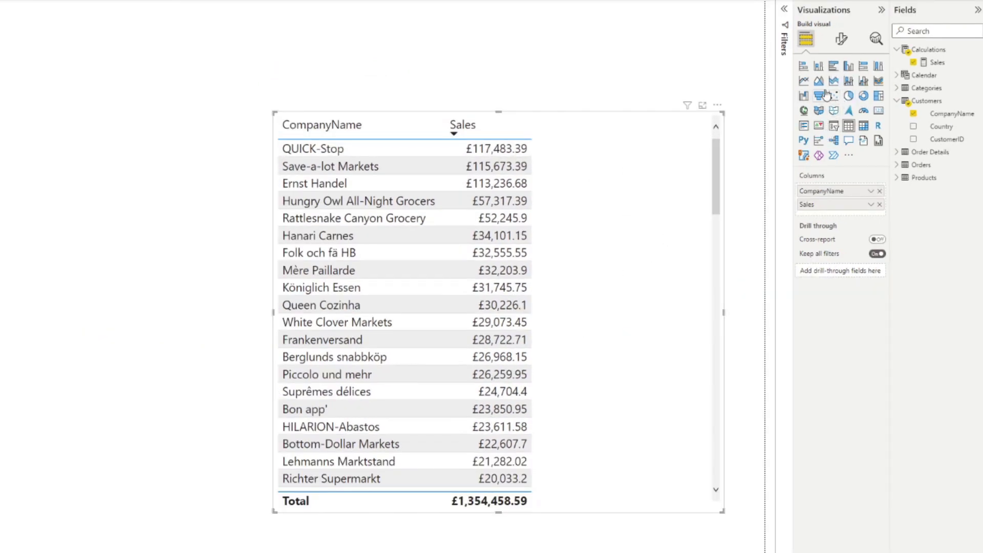
Convert the customer sales table to a clustered bar chart, then enlarge and reposition it.
left_click(835, 70)
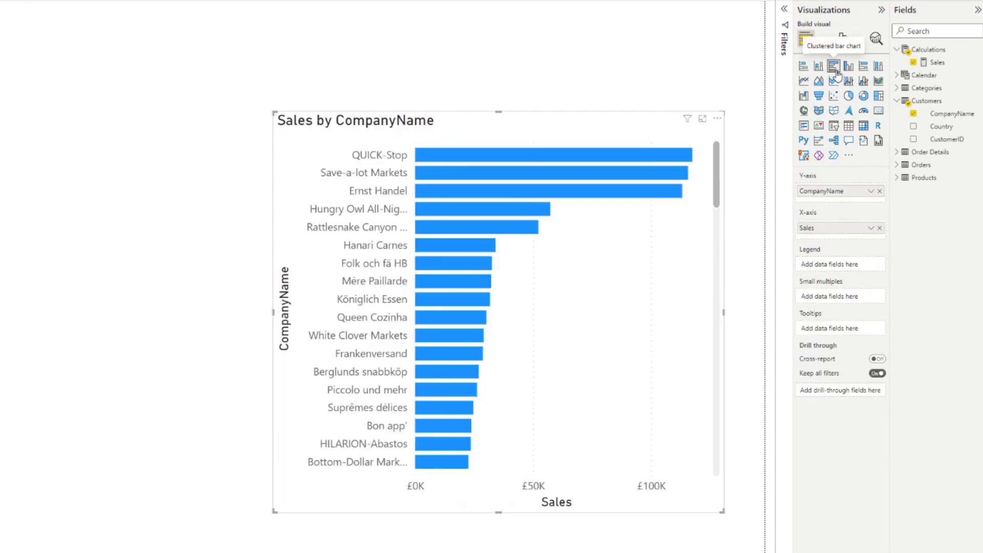
left_click_drag(275, 512, 245, 552)
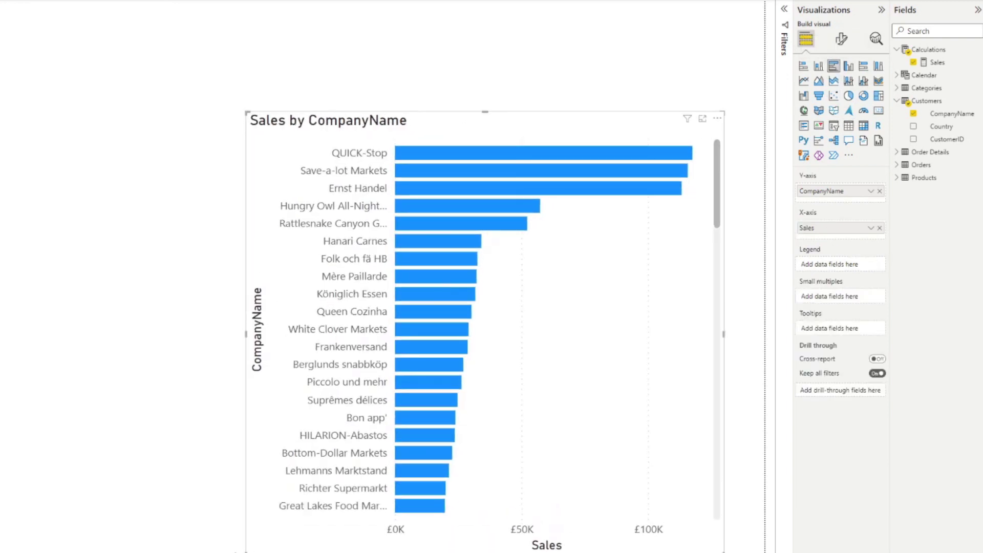
left_click_drag(384, 128, 419, 185)
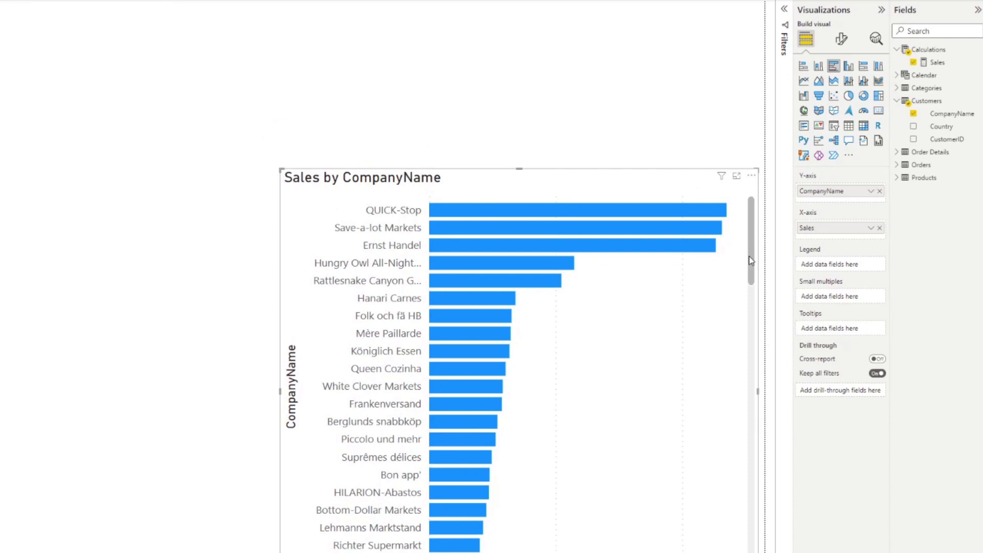
left_click_drag(749, 257, 754, 430)
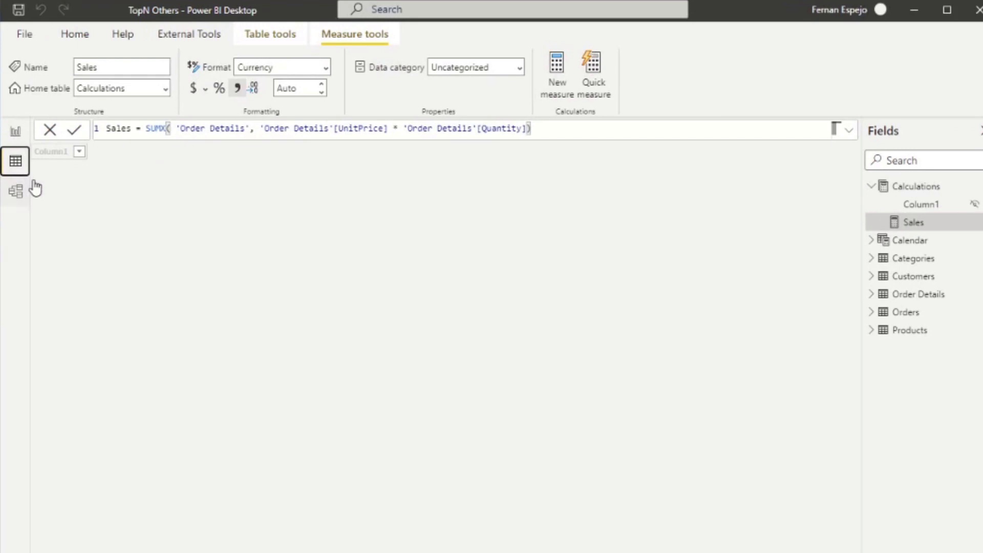
Start a new calculated column on Customers named Top Customer Sales.
left_click(919, 277)
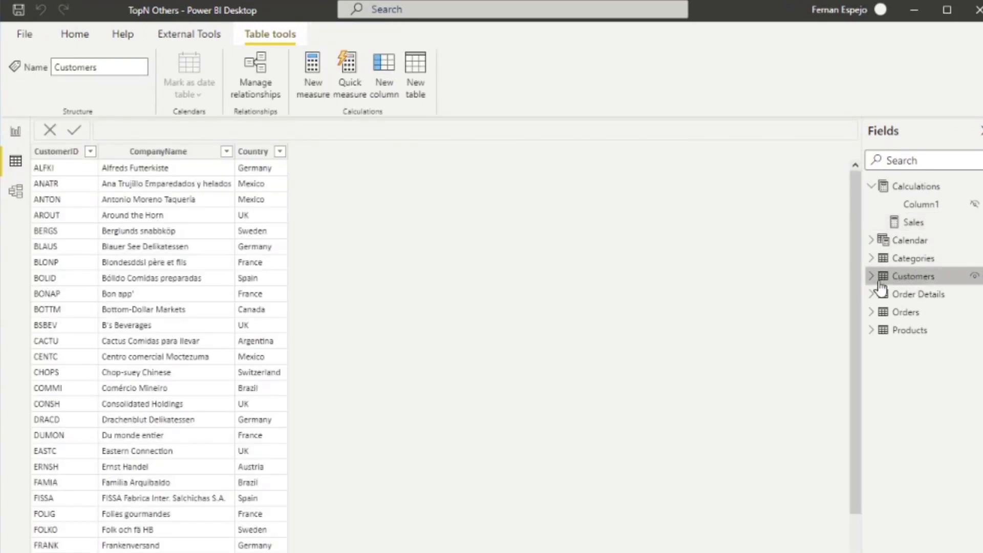
left_click(379, 82)
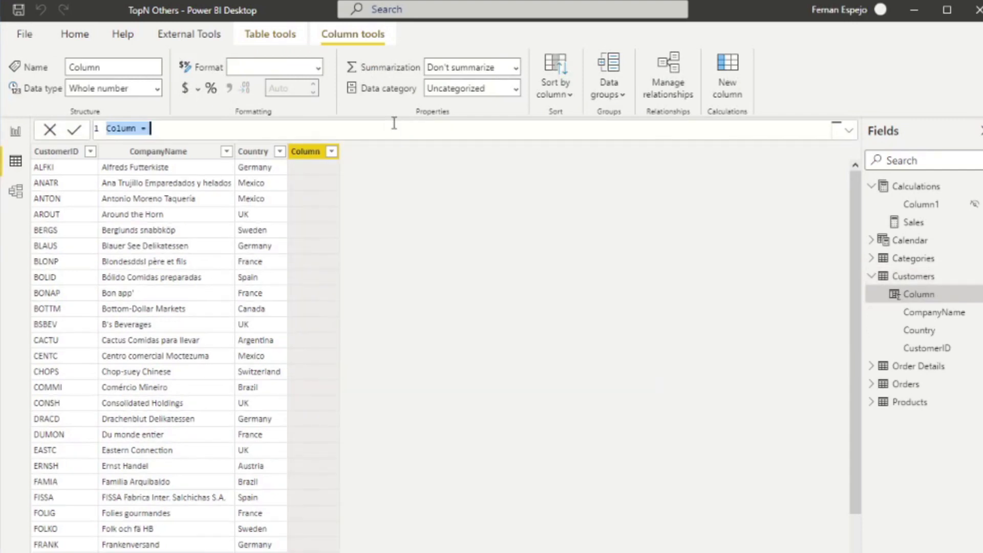
type("Top Sales by")
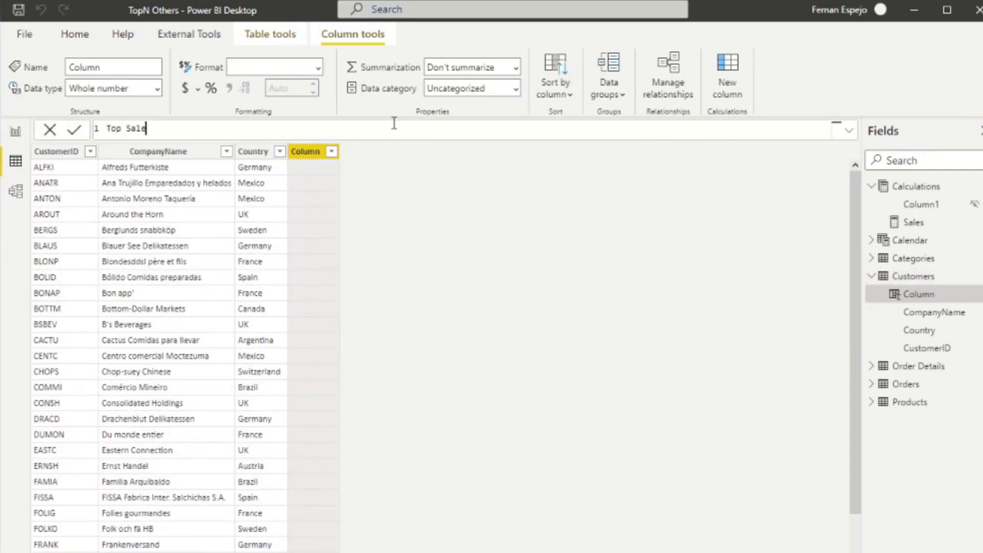
key("BackSpace")
key("BackSpace")
key("BackSpace")
key("BackSpace")
key("BackSpace")
key("BackSpace")
key("BackSpace")
key("BackSpace")
type("Sa")
key("BackSpace")
key("BackSpace")
type("Customer Sales =")
key("shift+Return")
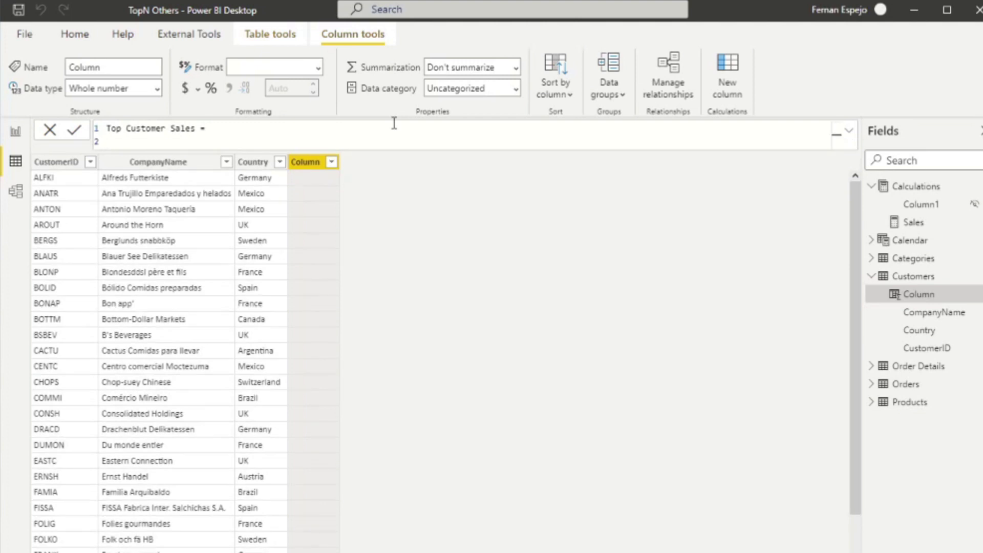
Define it as RANKX over ALL customers by the Sales measure, DESC, and commit.
type("RANK")
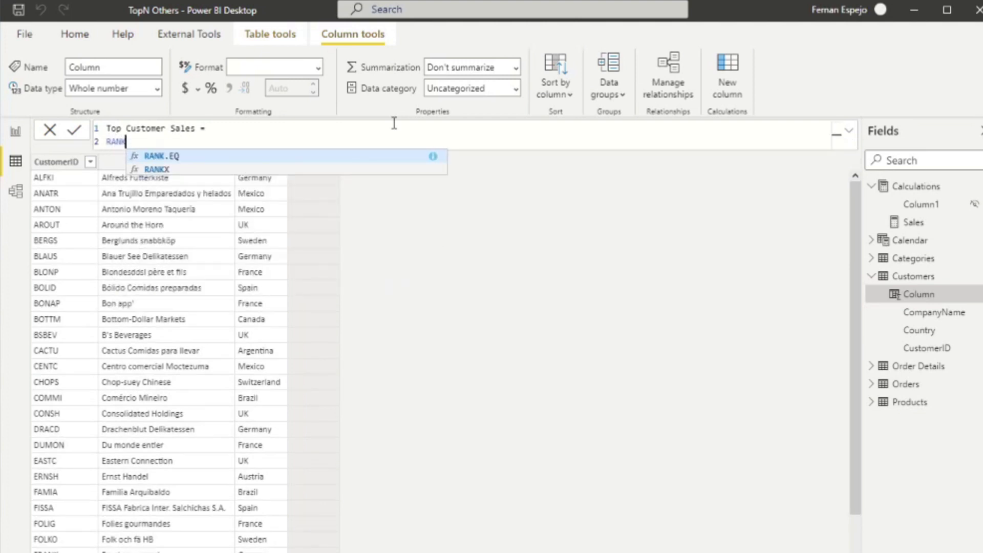
key("Tab")
key("BackSpace")
key("BackSpace")
key("BackSpace")
key("BackSpace")
type("X")
key("Tab")
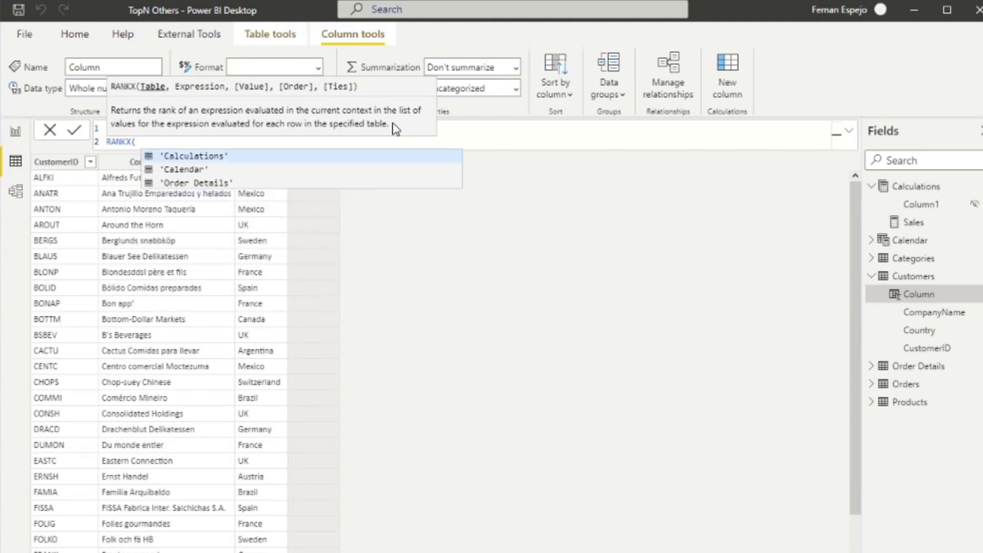
type("Cu")
key("BackSpace")
key("BackSpace")
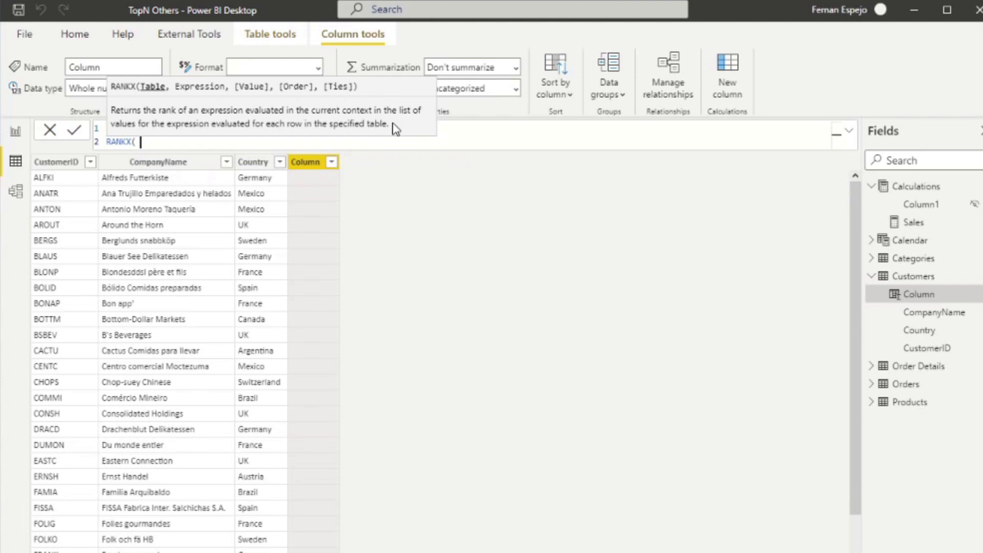
type("Al")
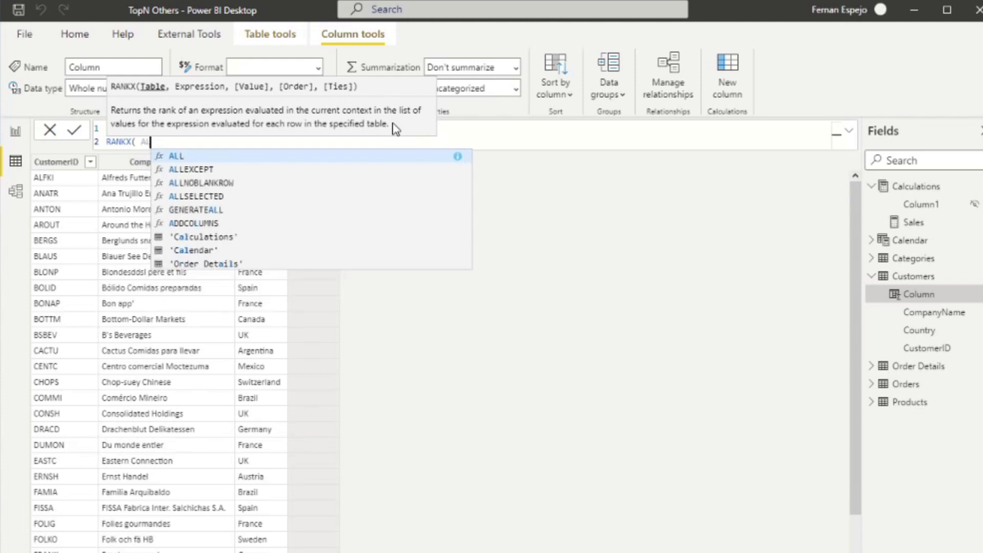
key("Tab")
type("Comp")
key("Tab")
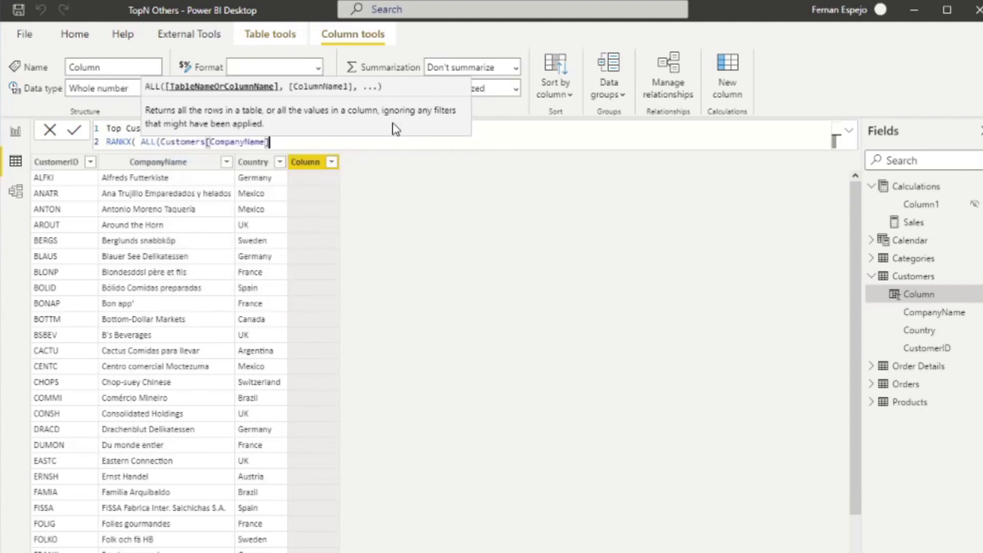
type(")")
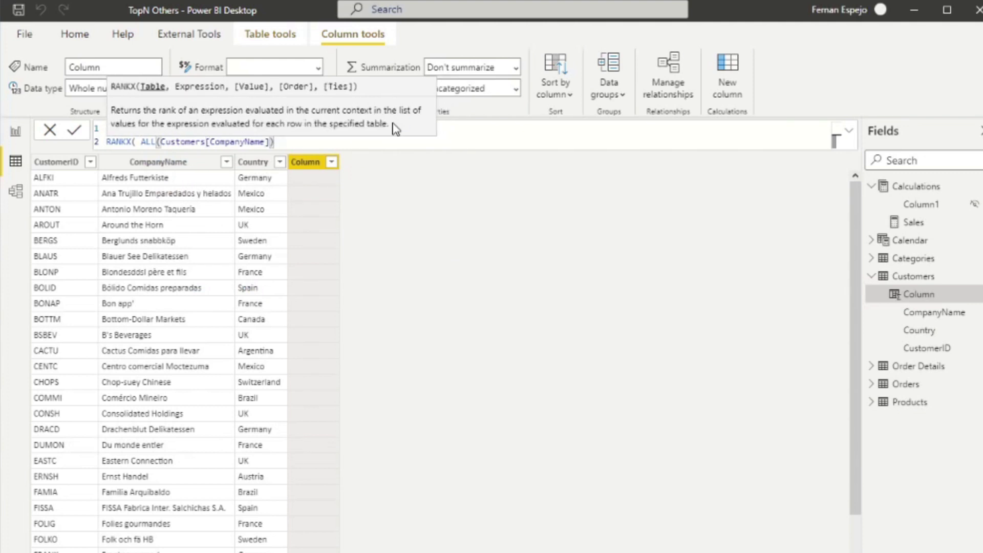
type(",")
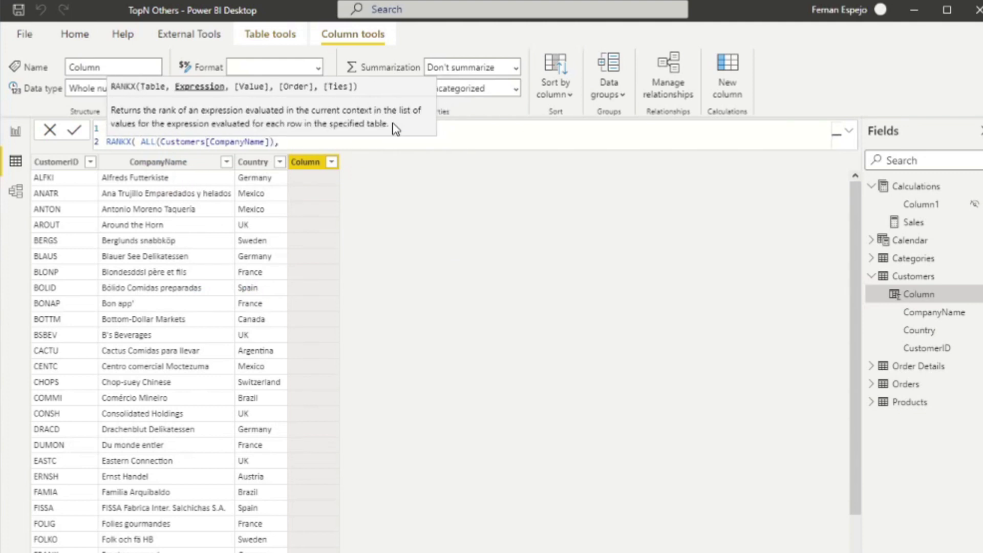
type(" sal")
key("Tab")
type(", ")
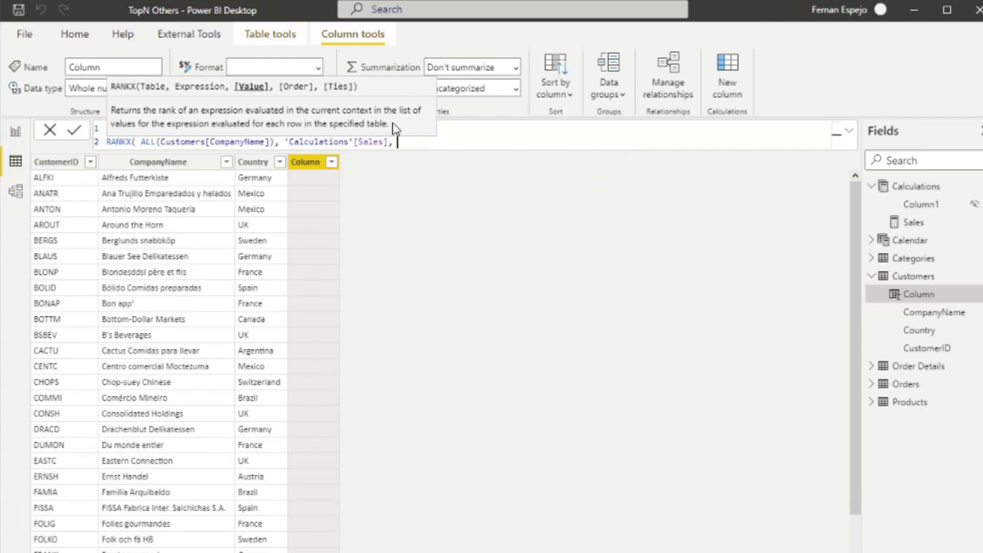
type(", DESC)")
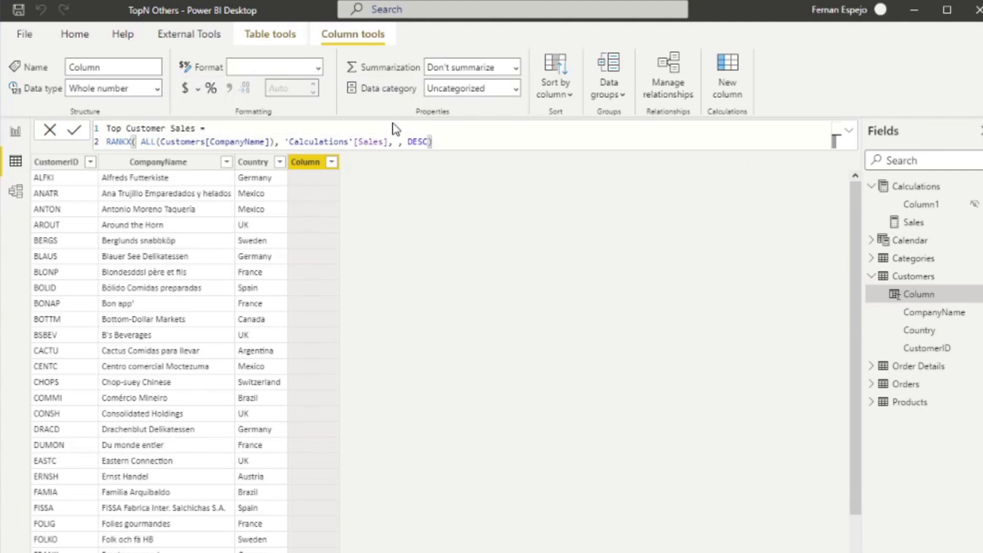
key("Return")
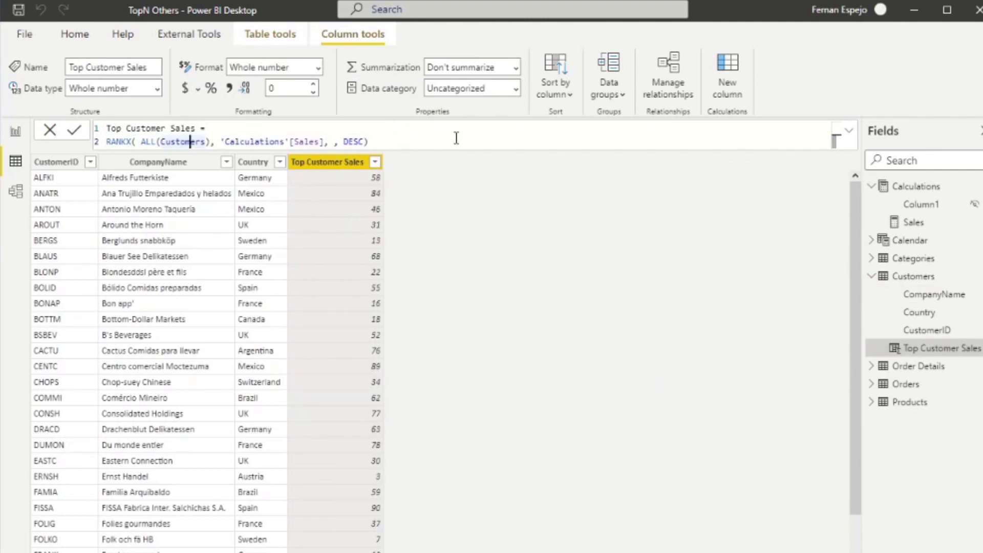
Sort the Customers data by Top Customer Sales ascending, putting QUICK-Stop at rank 1.
left_click(457, 138)
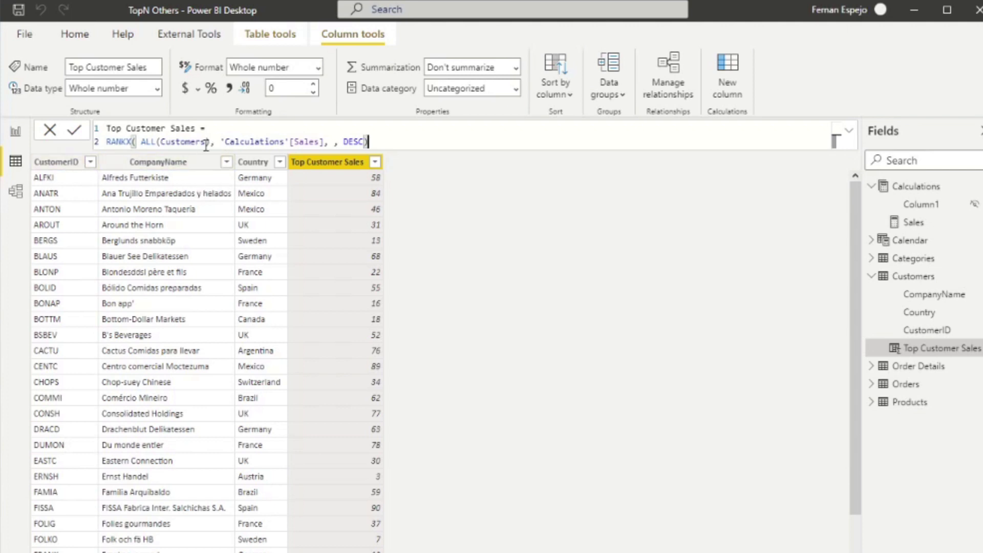
left_click(375, 162)
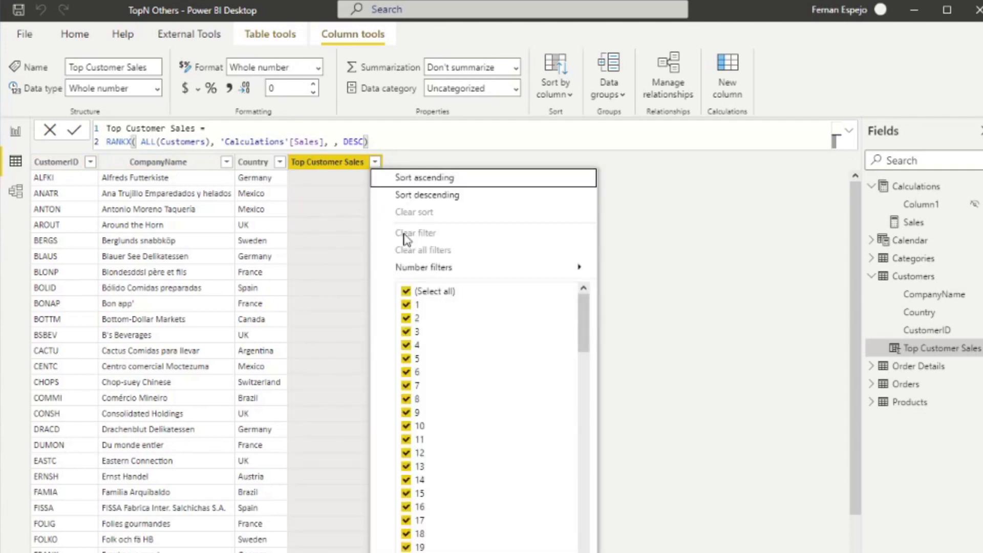
left_click(438, 195)
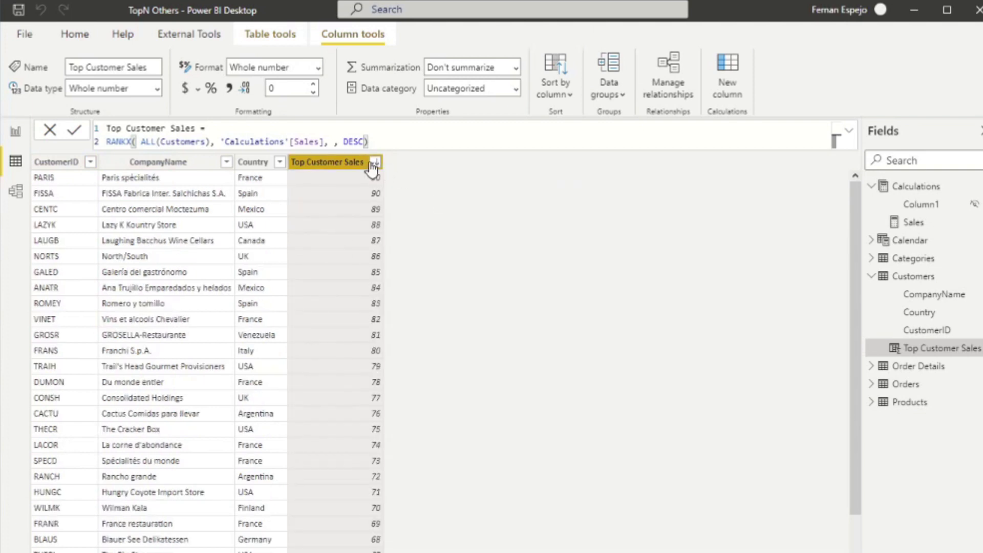
left_click(373, 162)
left_click(423, 184)
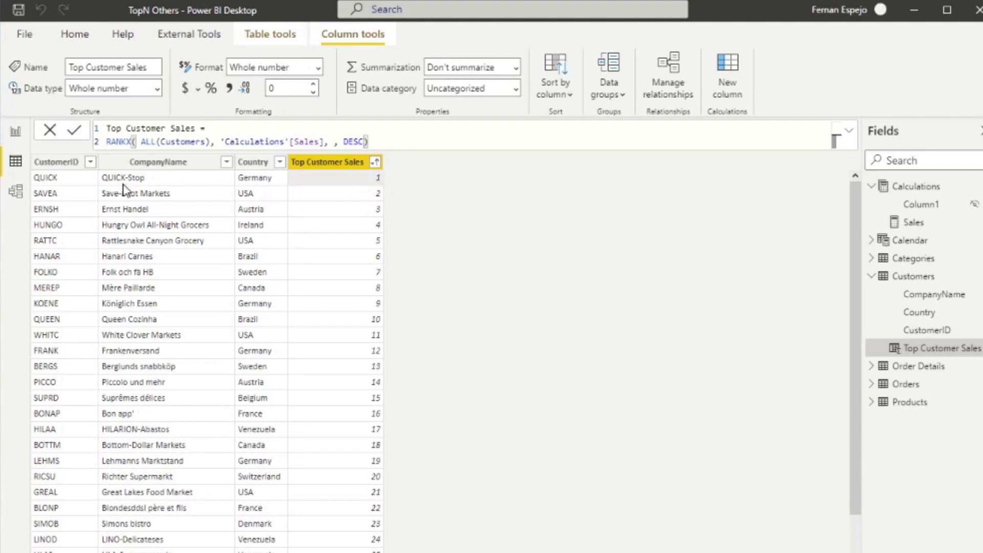
Check the Sales by CompanyName chart in focus mode, then return to Data view.
left_click(135, 179)
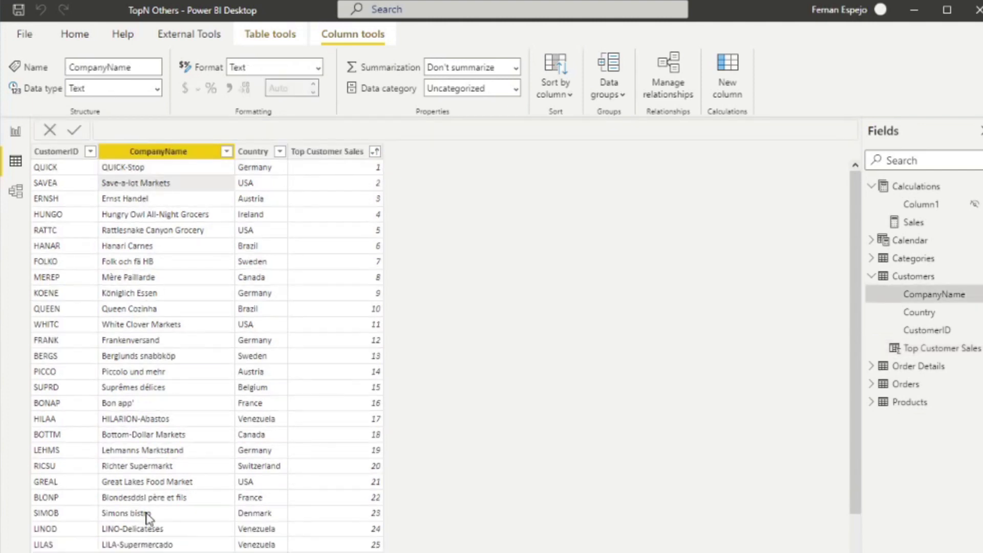
left_click(17, 133)
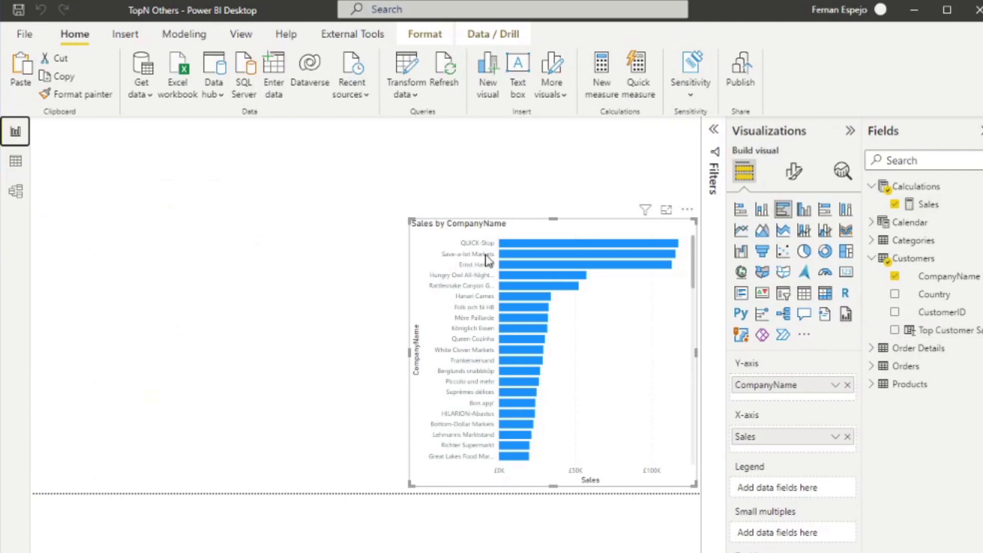
left_click(666, 210)
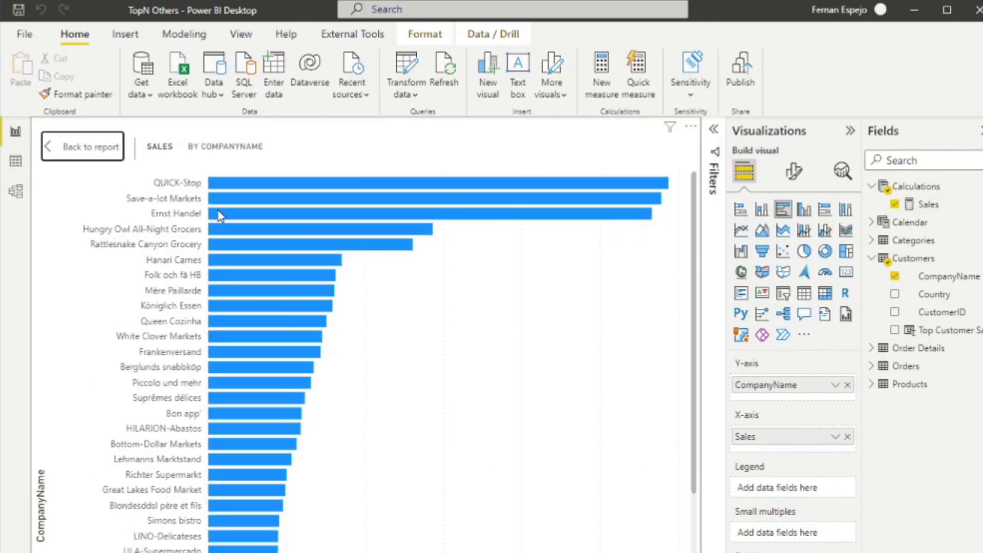
left_click(16, 163)
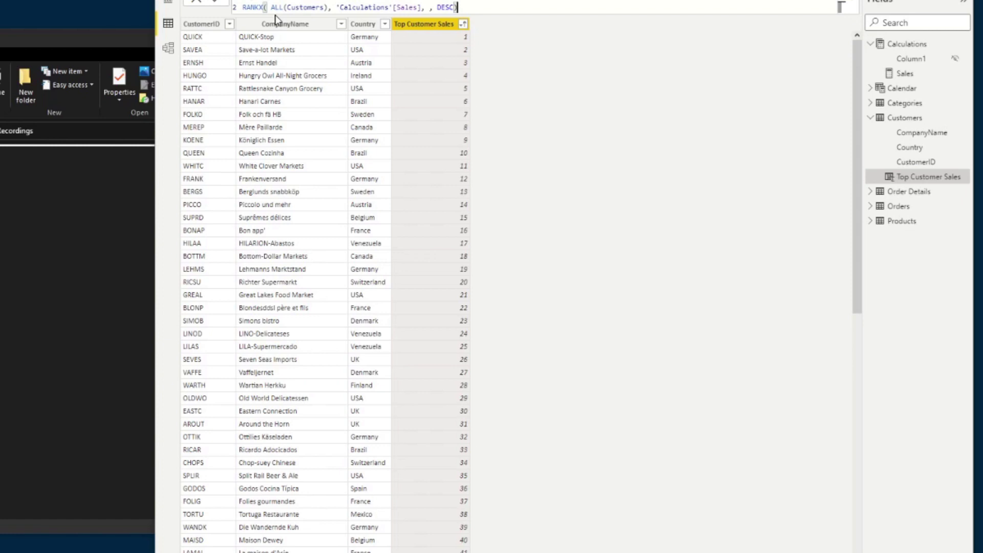
Turn the RANKX expression into a VAR _rank declaration.
left_click_drag(458, 7, 244, 8)
left_click(244, 7)
key("Tab")
type("A")
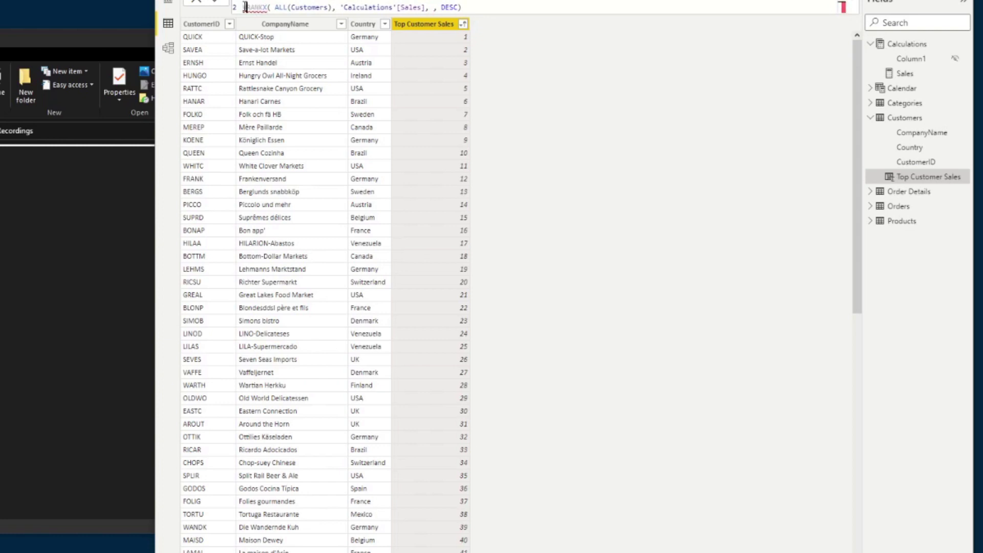
type("R _rank =")
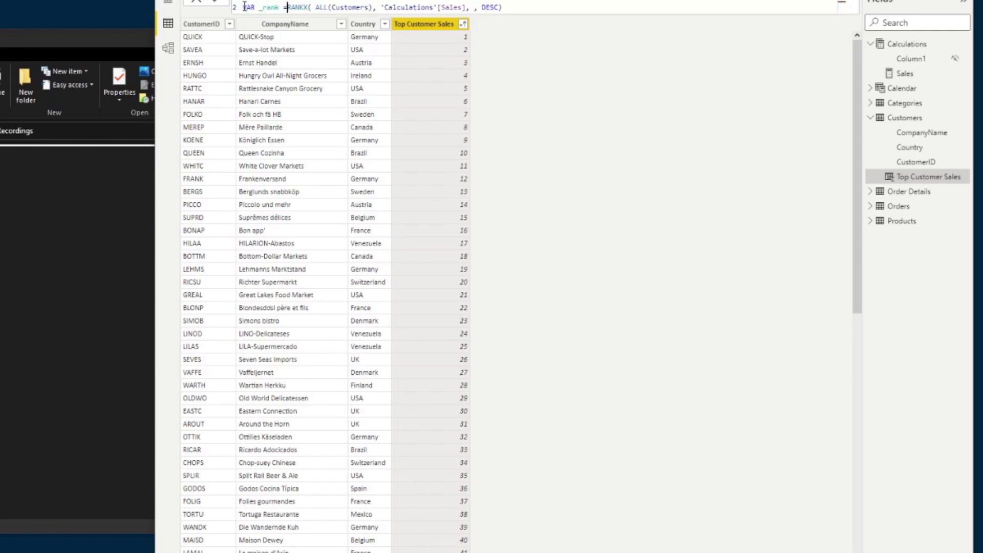
Add RETURN IF(_rank <= 5, Customers[CompanyName], "Others") and commit the formula.
left_click(544, 8)
key("shift+Return")
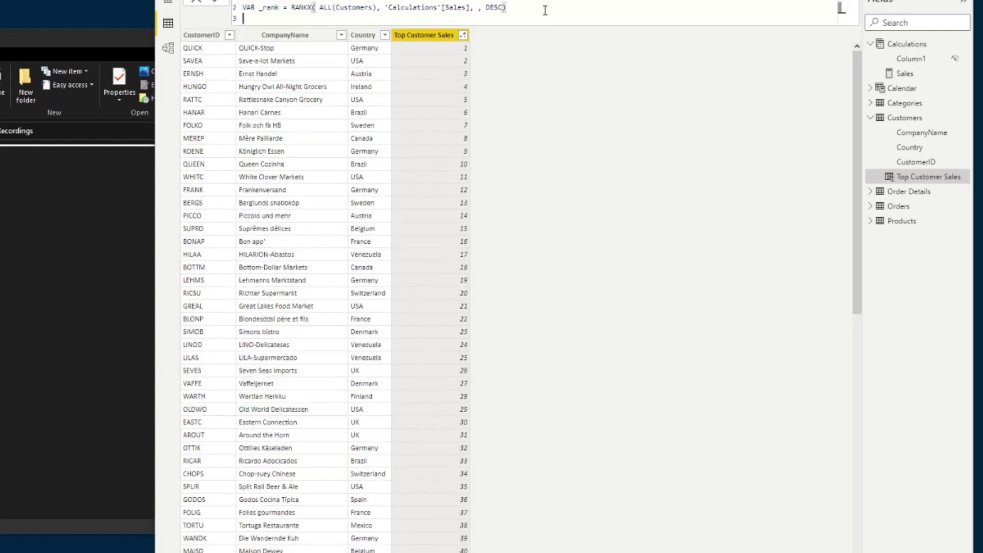
type("RETURN")
key("shift+Return")
type("IF(")
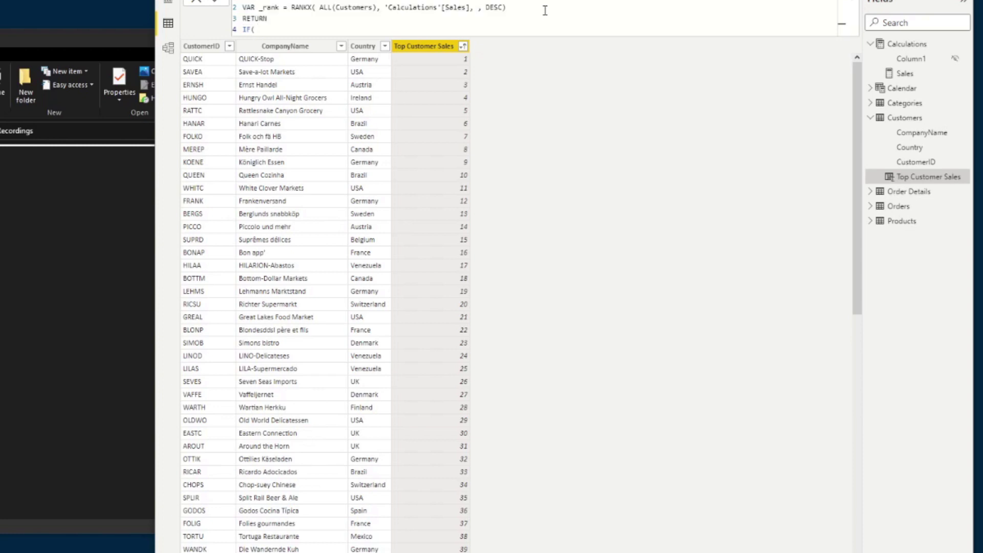
type("_rank <= 5,")
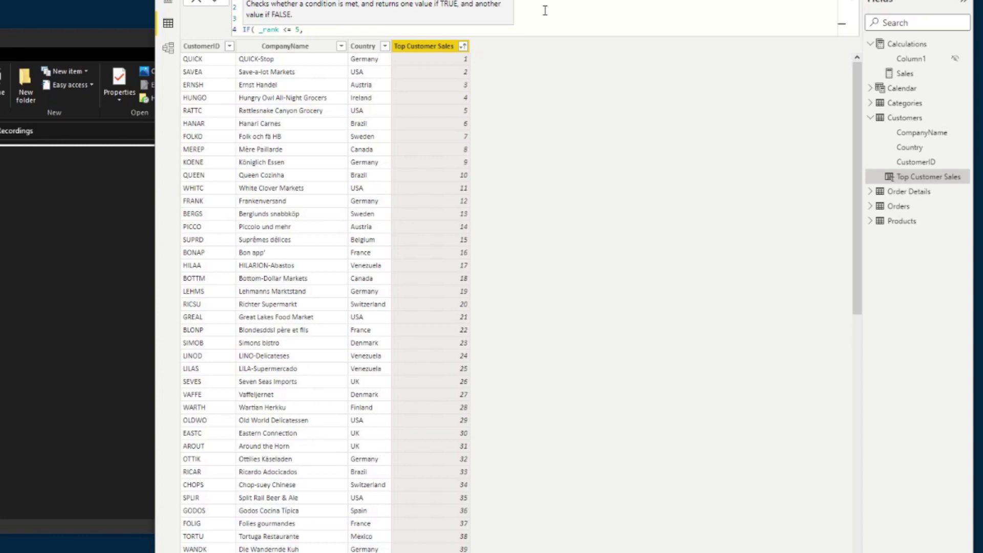
type("Customers[CompanyName], \"Other\")")
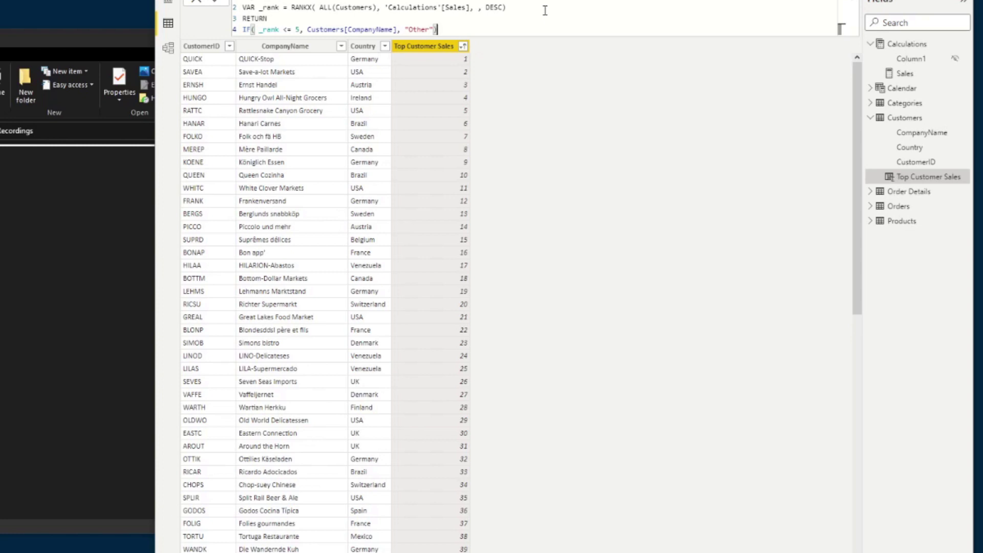
key("Left")
key("Left")
type("s")
key("Return")
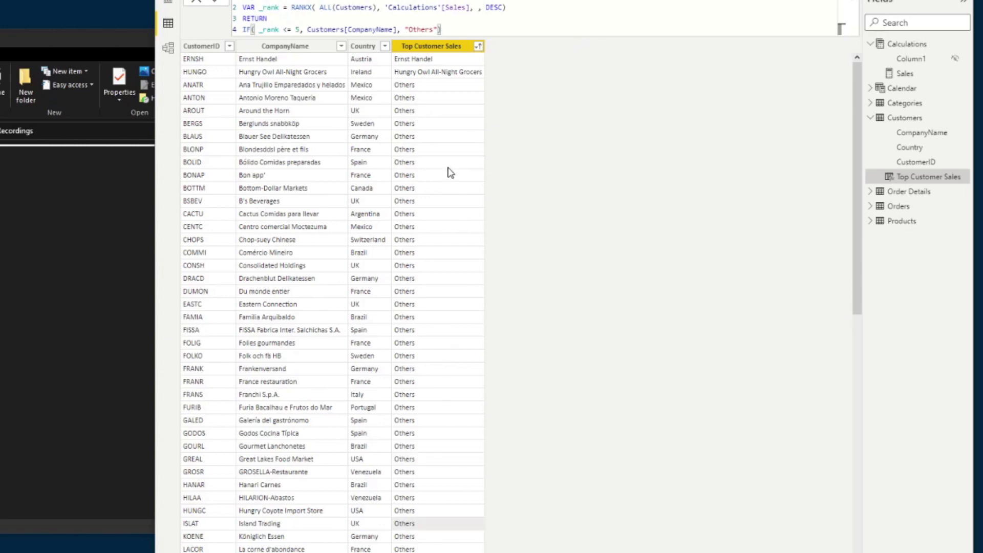
On the report page, switch the Sales by CompanyName chart to an enlarged table.
left_click(171, 6)
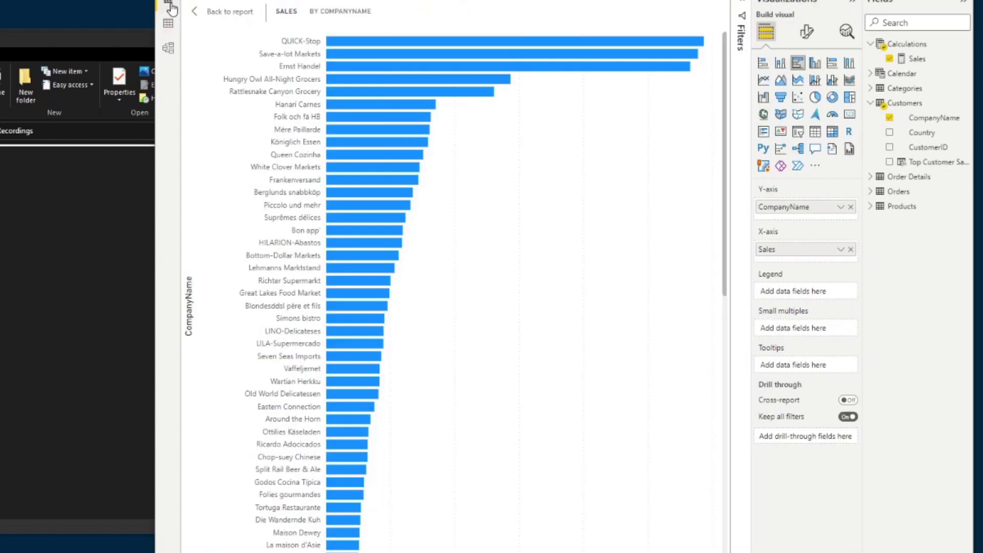
left_click(226, 11)
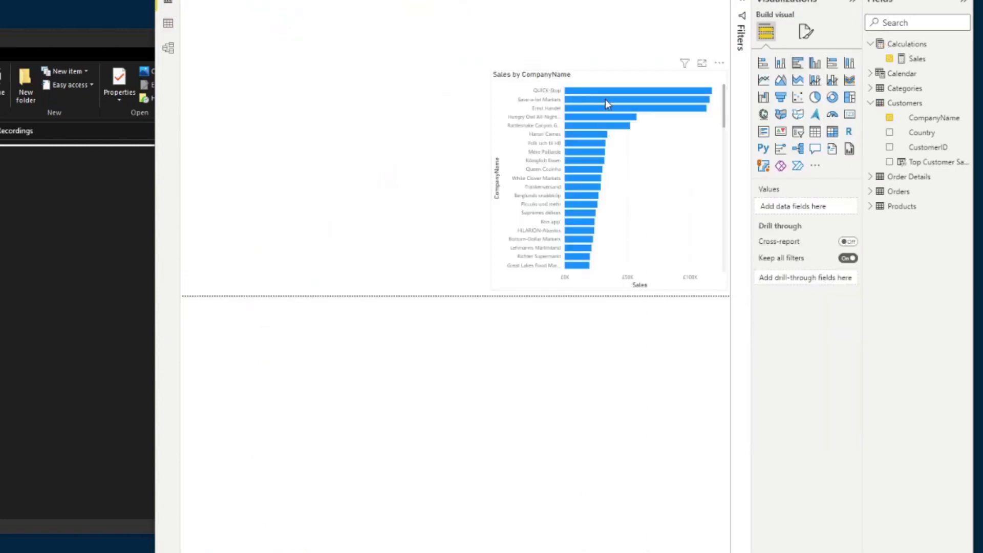
left_click(626, 77)
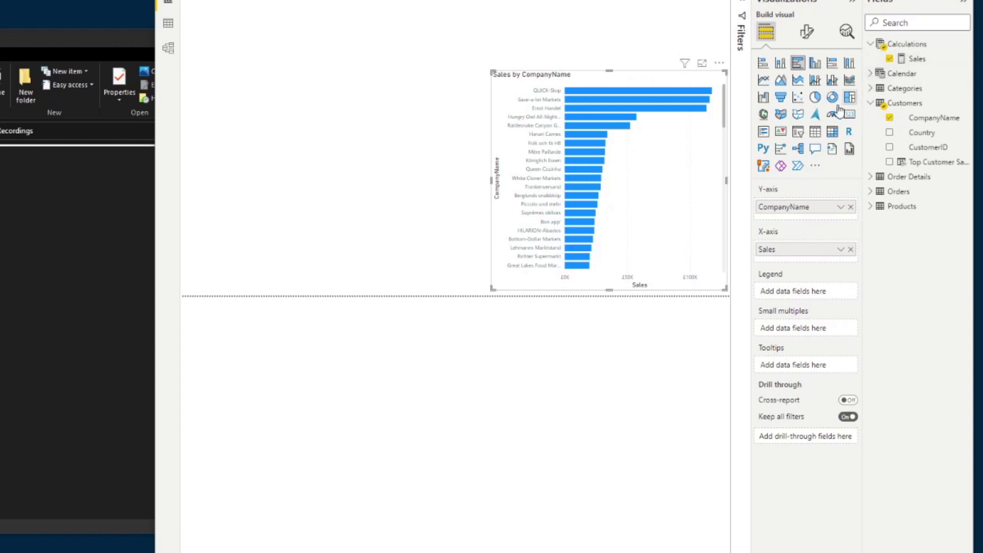
left_click(815, 132)
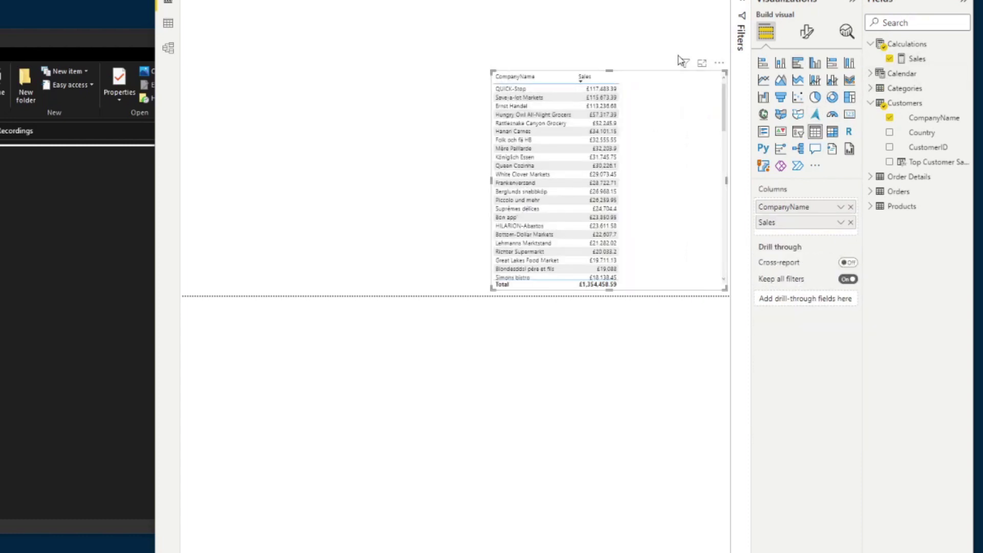
left_click(702, 62)
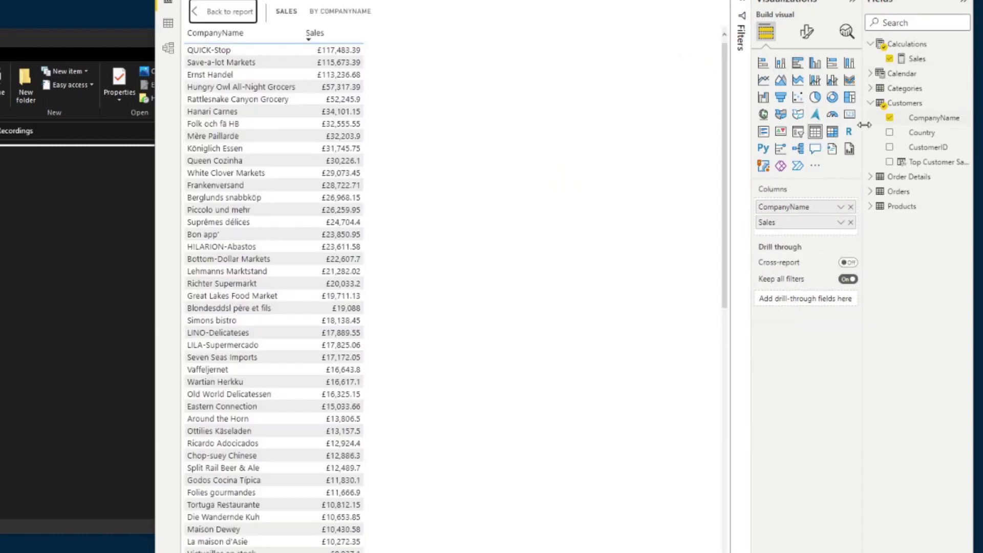
Replace CompanyName with Top Customer Sales before Sales, renamed 'Company Name'.
left_click_drag(920, 163, 508, 152)
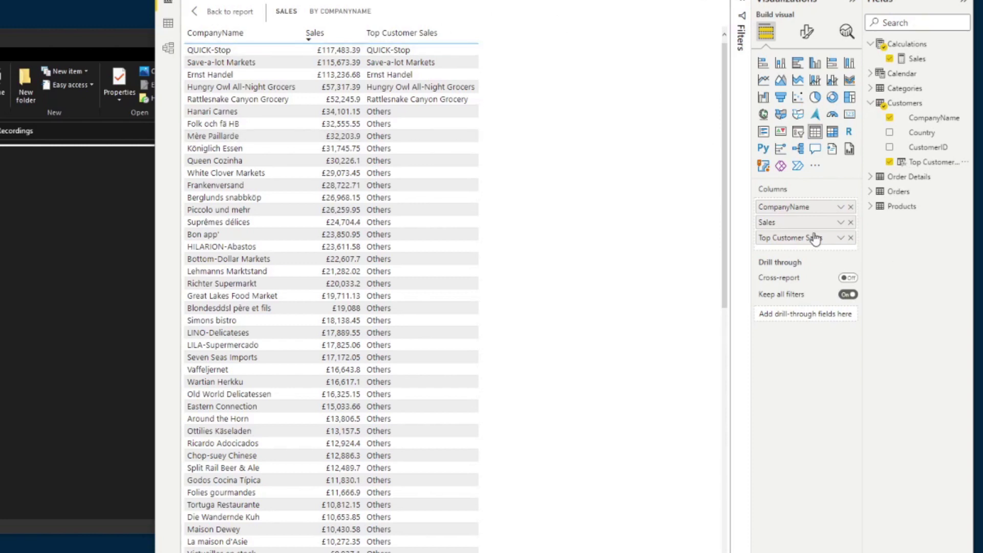
left_click(851, 208)
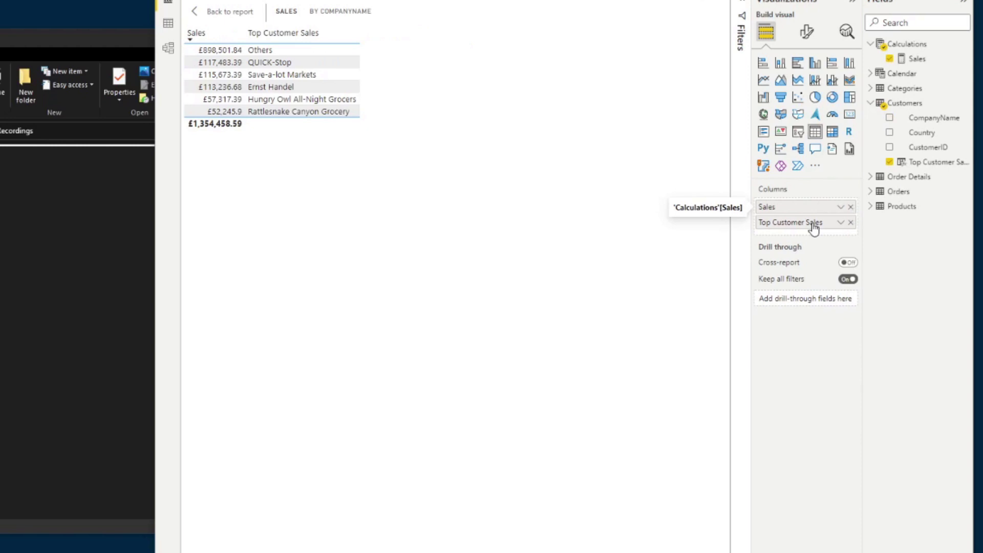
left_click_drag(812, 223, 814, 208)
double_click(792, 206)
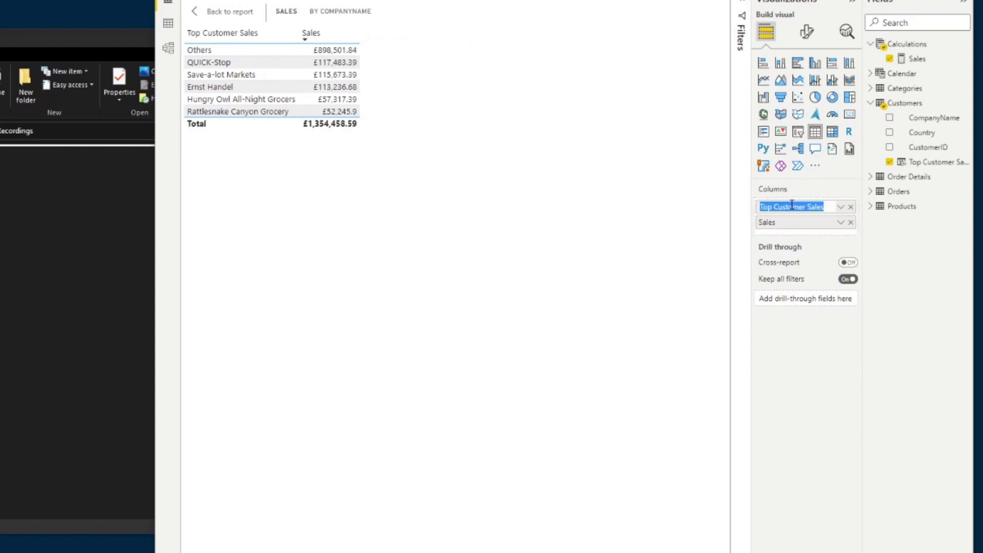
type("Company Name")
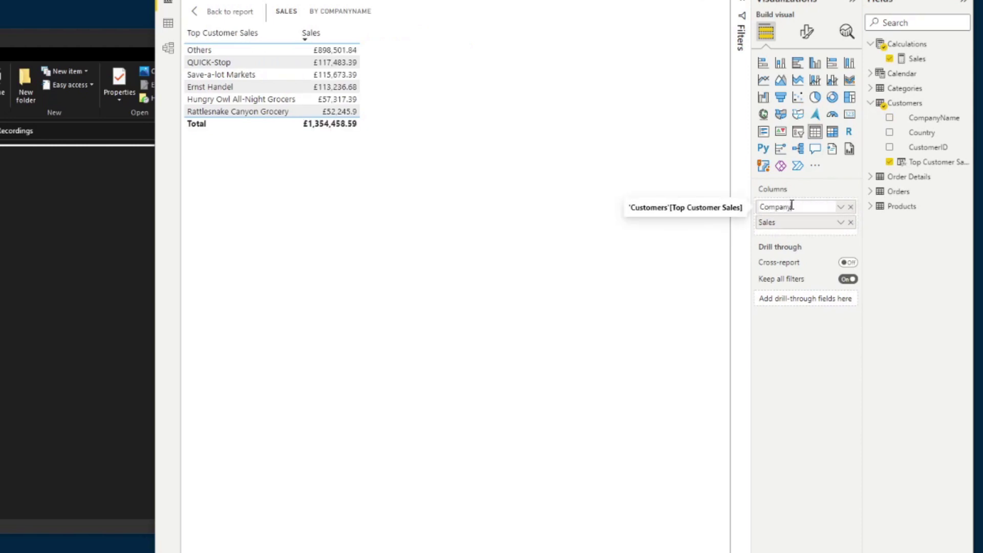
key("Return")
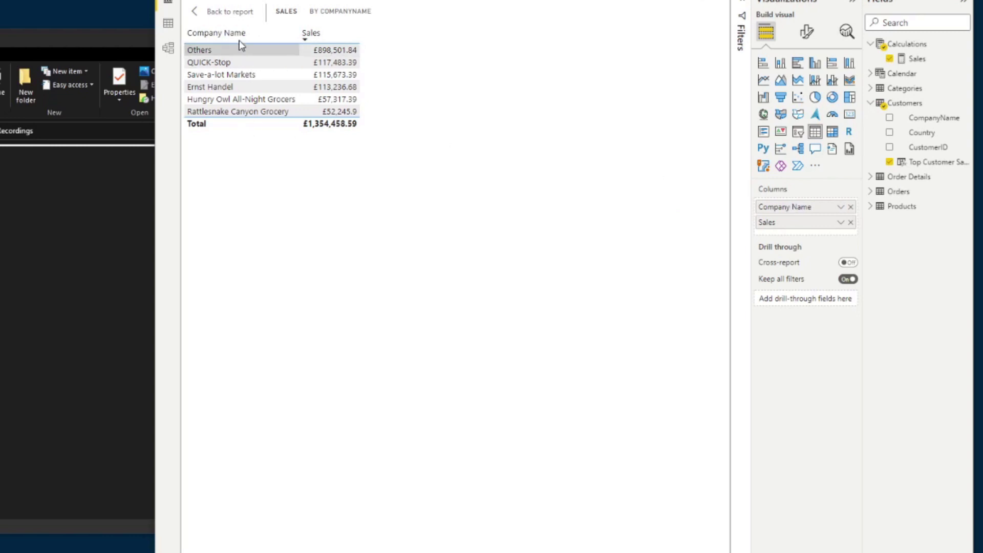
left_click(219, 11, "ctrl")
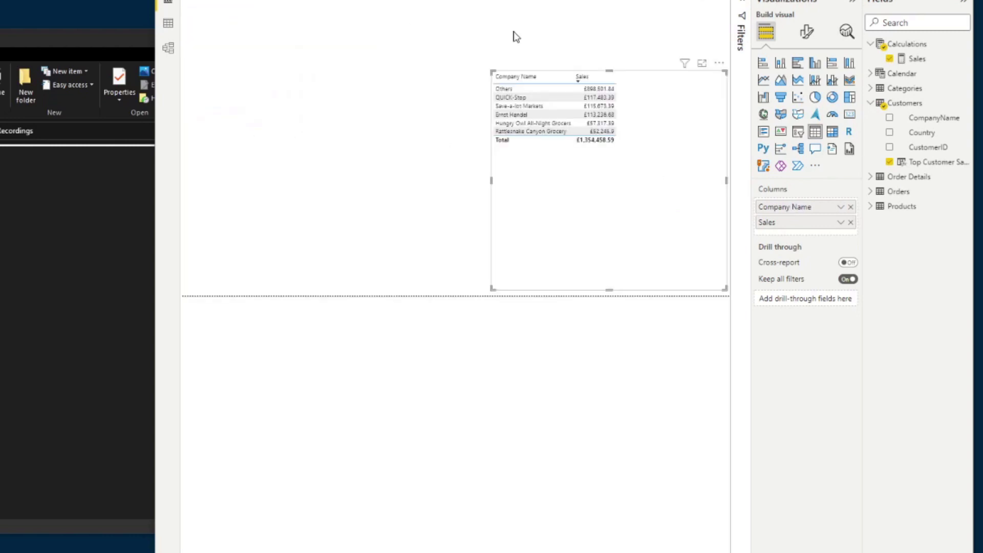
Make the table a bar chart with data labels showing full values (display units None).
left_click(701, 63)
left_click(798, 63)
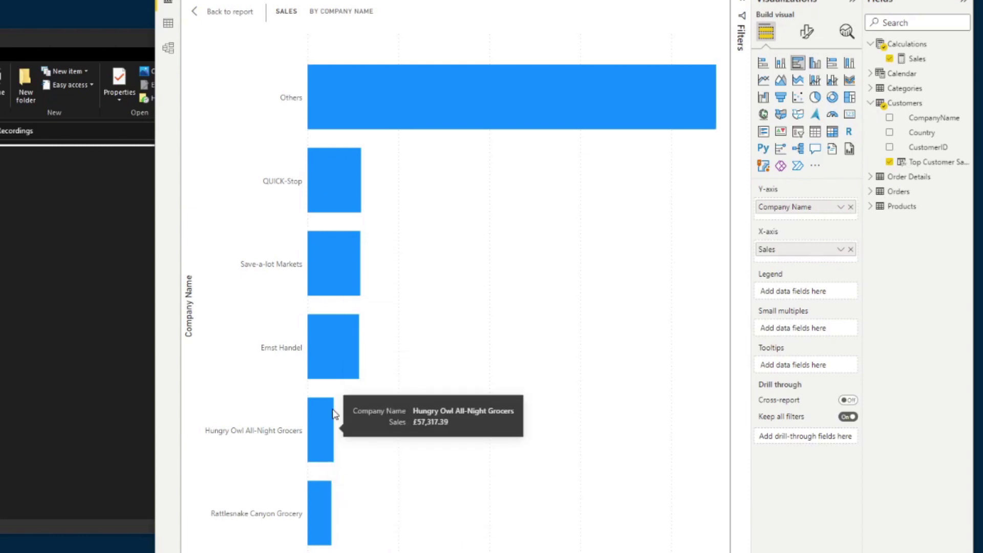
left_click(806, 32)
left_click(845, 319)
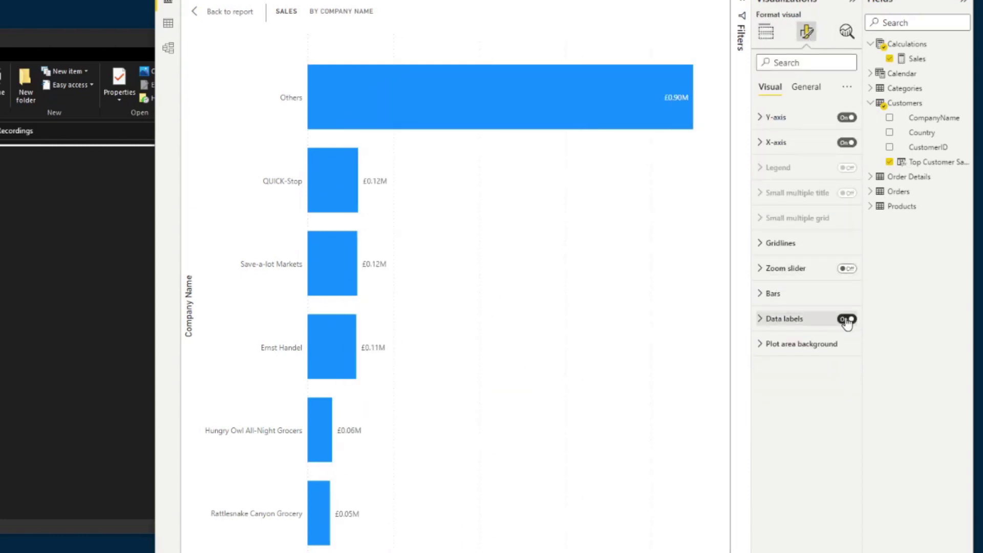
left_click(789, 323)
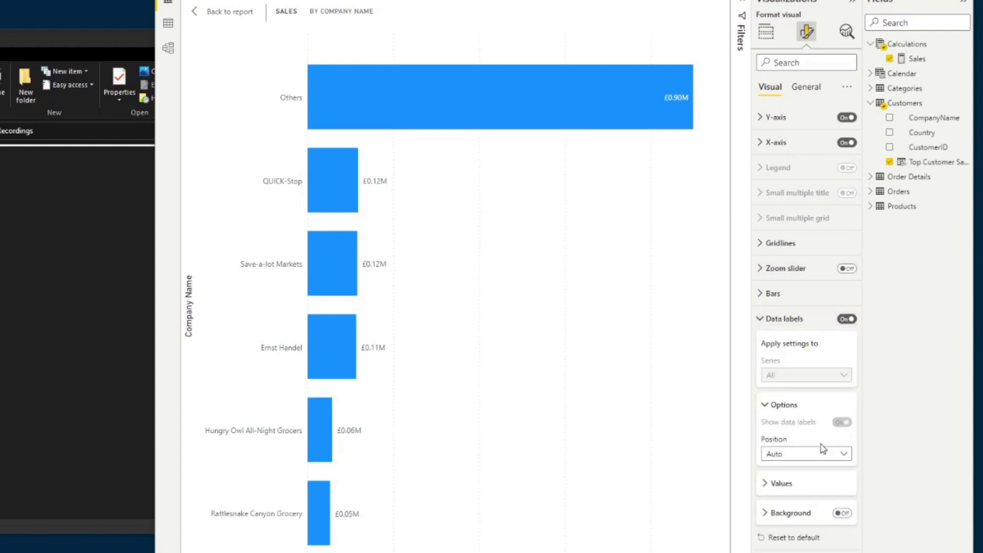
left_click(781, 486)
scroll(800, 501, "down", 1)
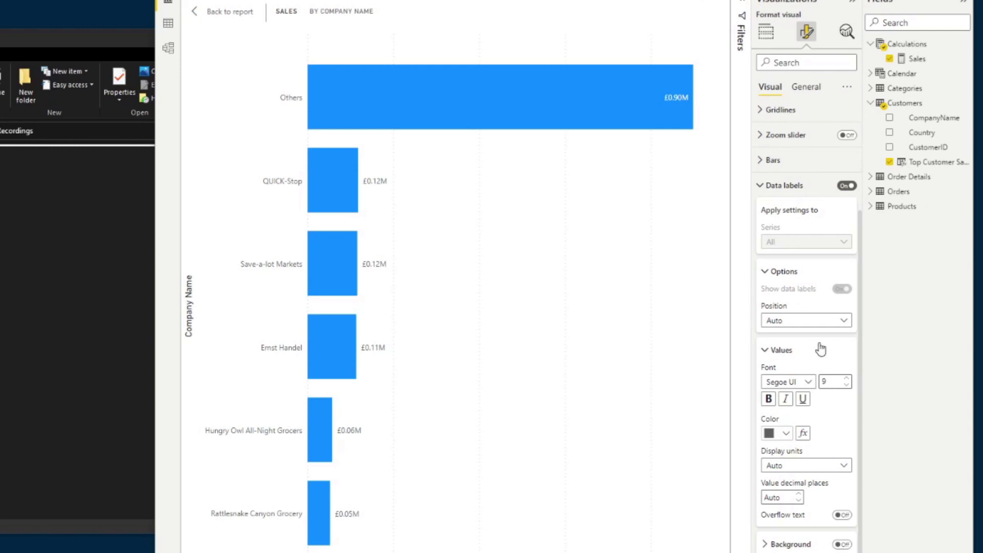
left_click(798, 465)
left_click(783, 495)
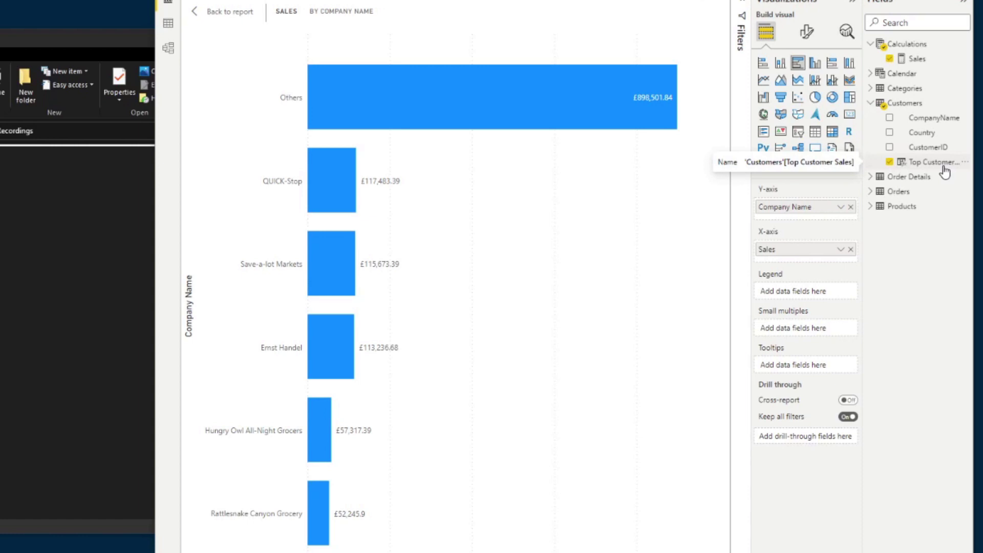
Change the Top Customer Sales rank threshold from 5 to 3.
left_click(914, 164)
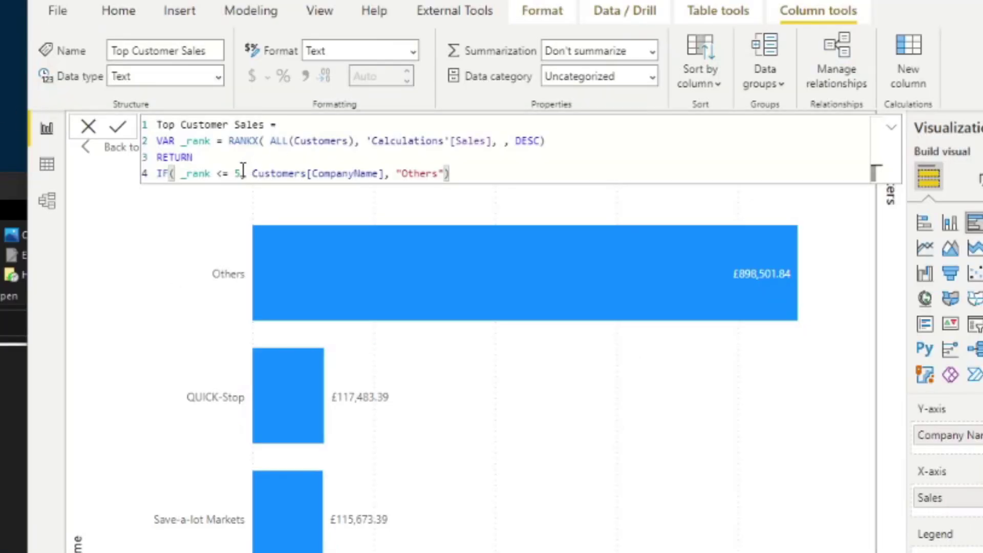
double_click(296, 29)
type("3")
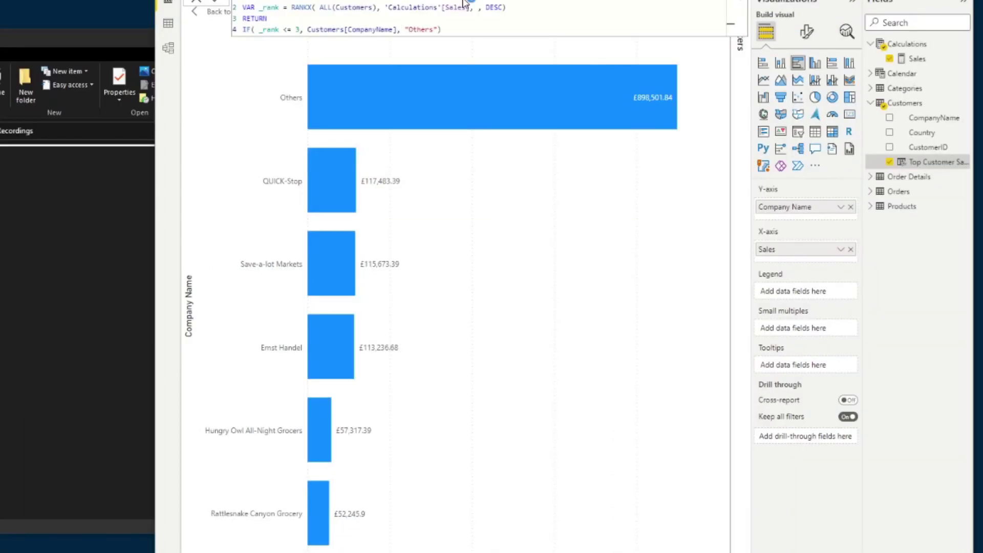
key("Return")
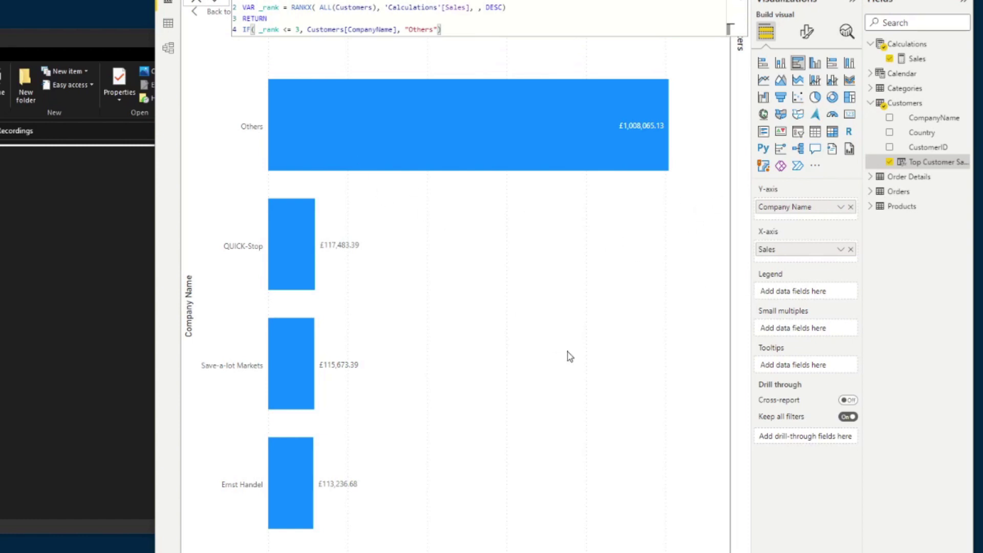
left_click(731, 71)
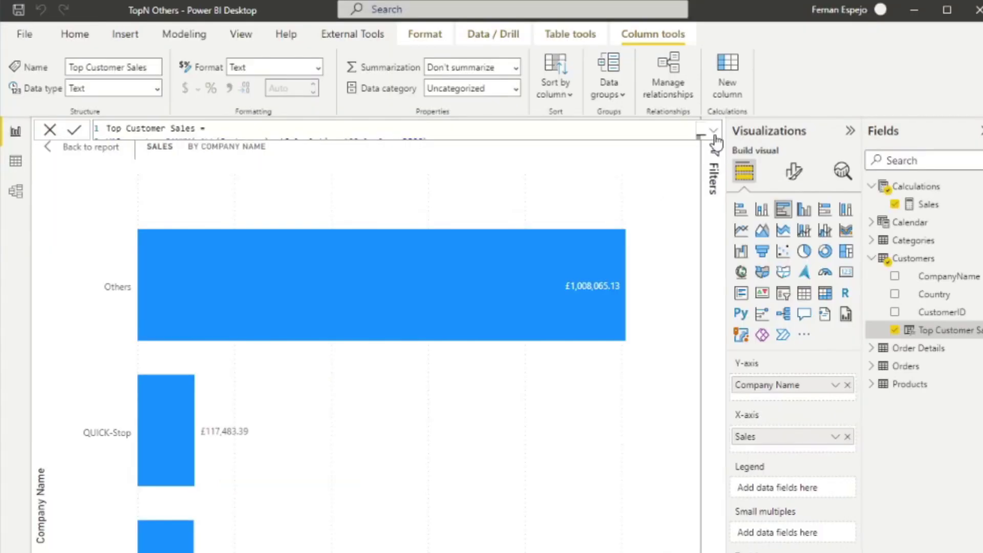
Start a Top Sales Order column on Customers, pasting in the _rank variable from Top Customer Sales.
left_click(715, 134)
left_click_drag(427, 141, 89, 131)
key("ctrl+c")
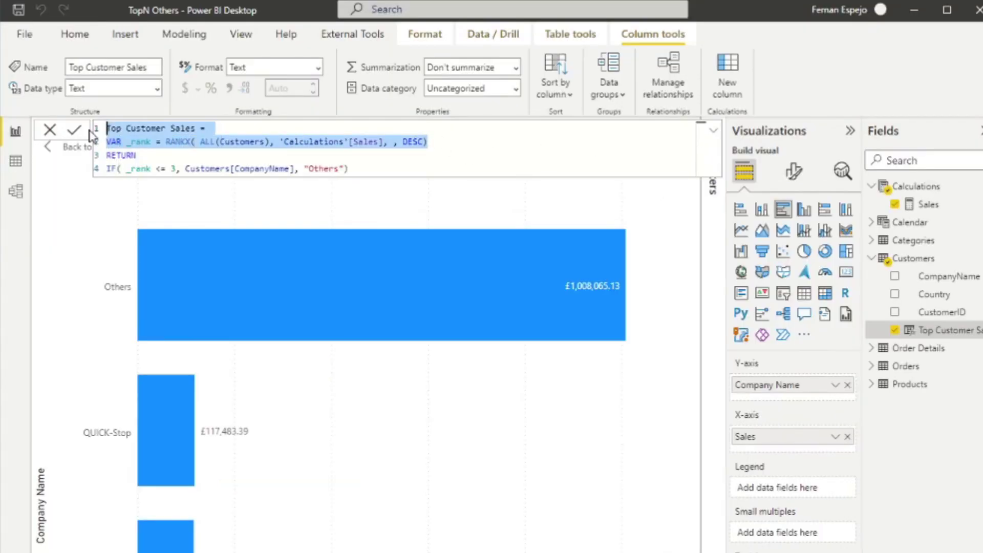
left_click(361, 155)
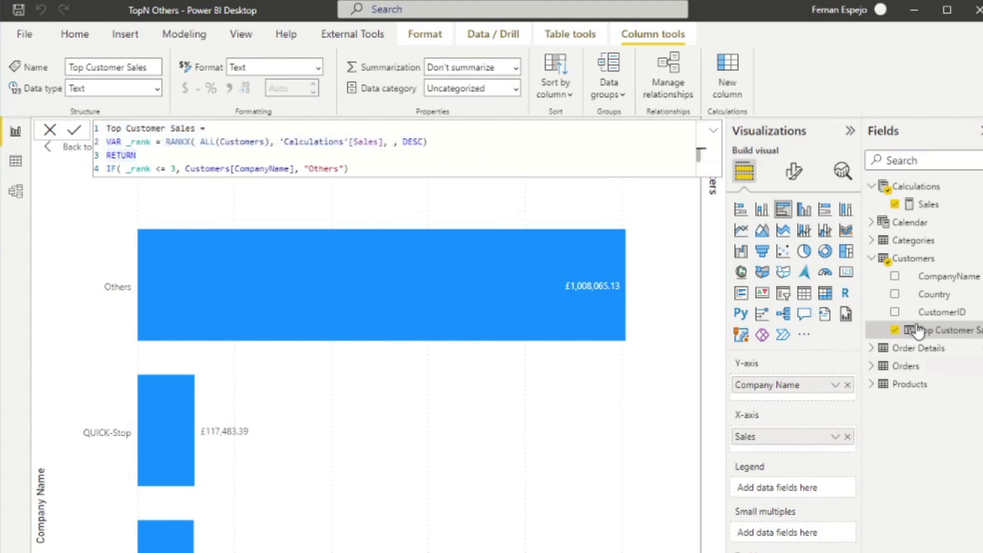
right_click(919, 262)
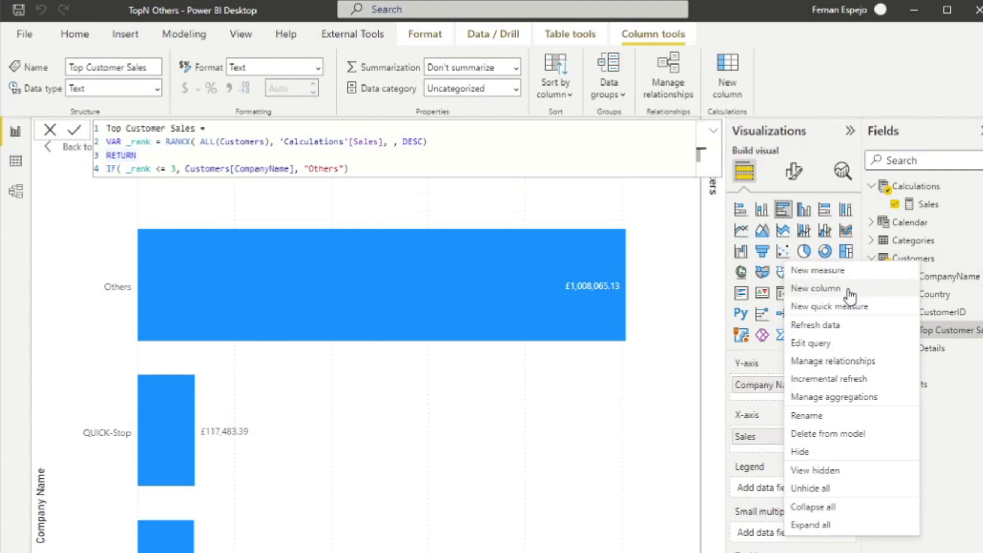
left_click(816, 288)
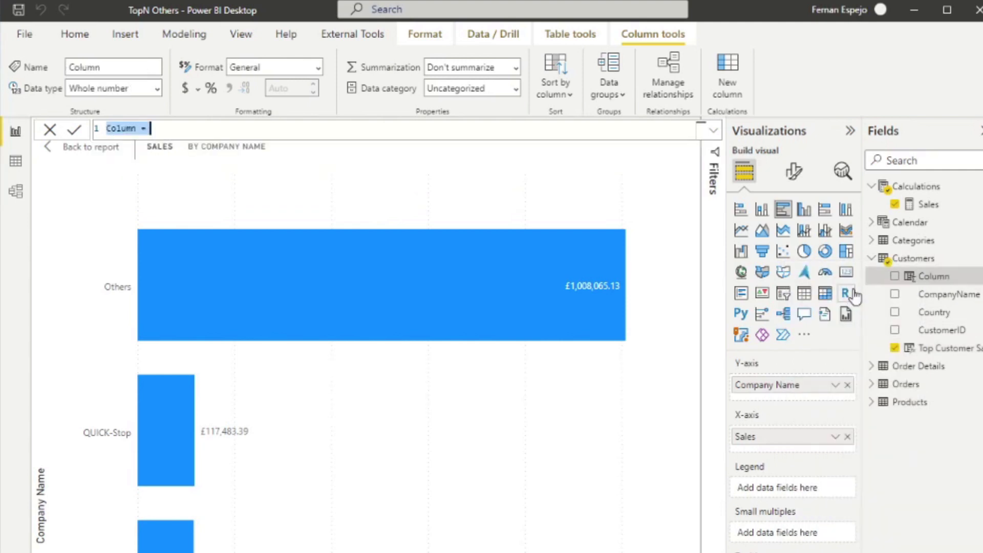
type("Top")
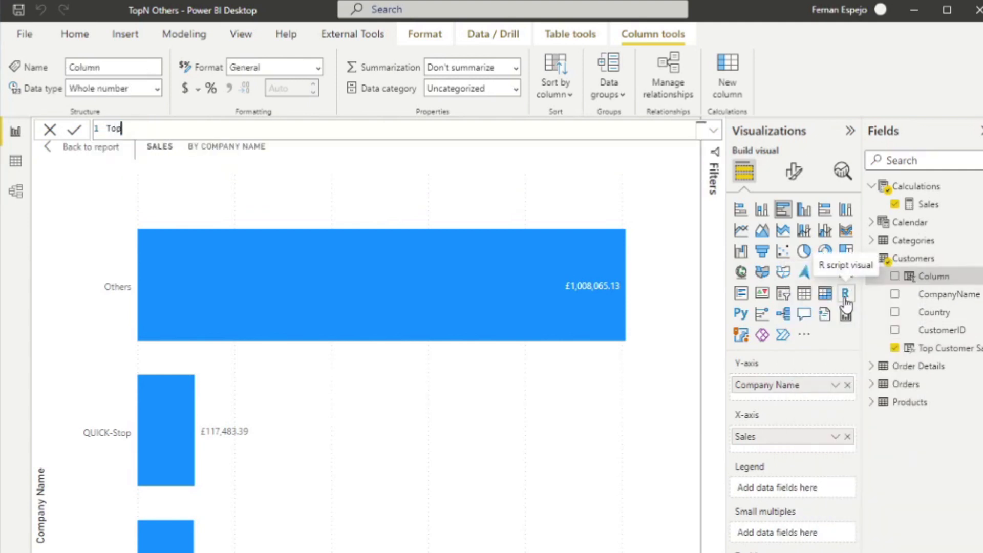
type(" Sales Order =")
key("ctrl+v")
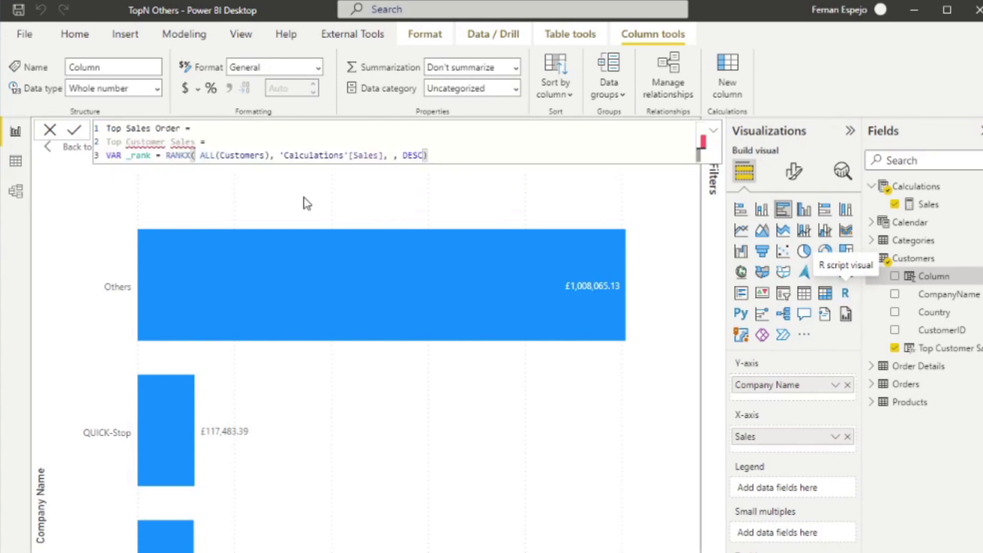
left_click_drag(226, 140, 228, 126)
key("BackSpace")
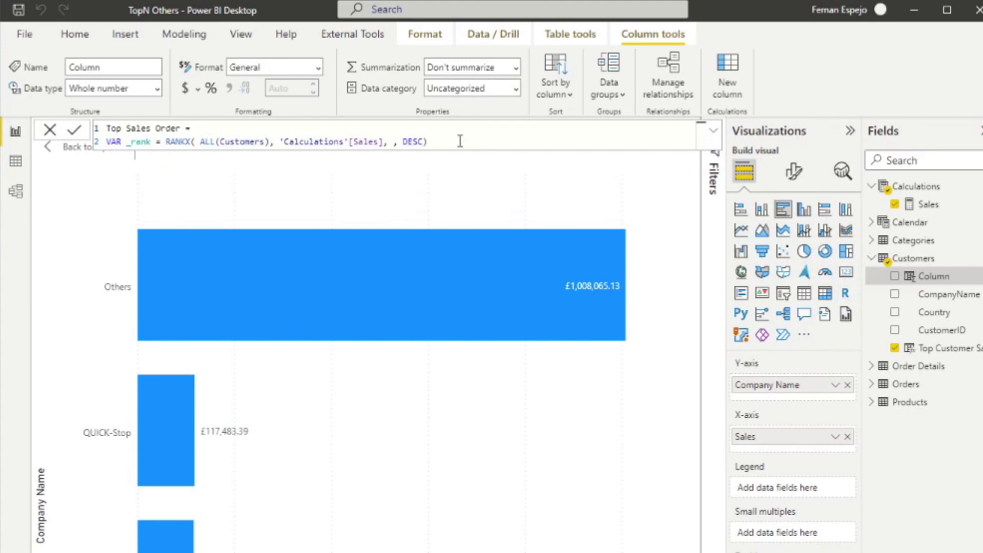
Add RETURN IF(_rank <= 3, _rank, 999) to the Top Sales Order formula.
left_click(454, 143)
key("shift+Return")
type("RETURN")
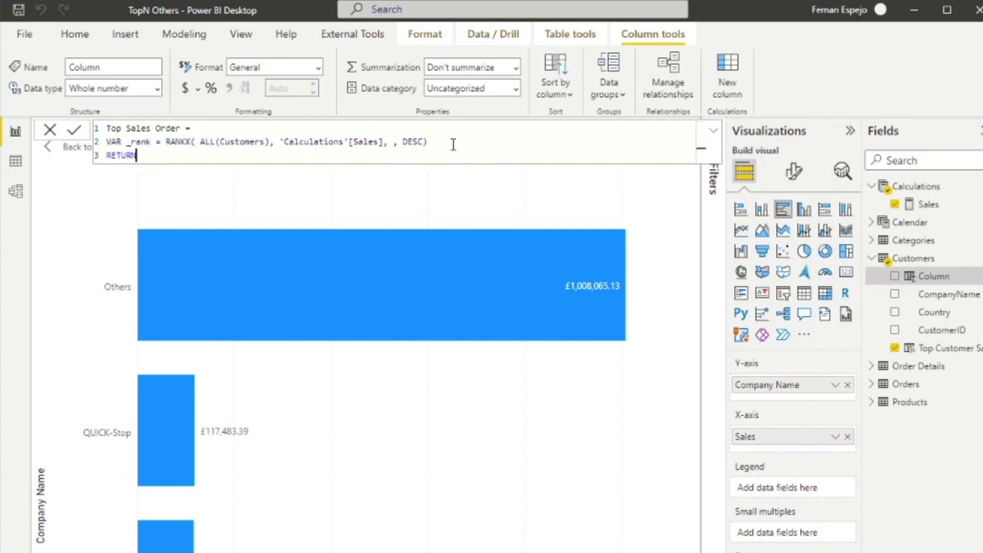
key("shift+Return")
type("IF(")
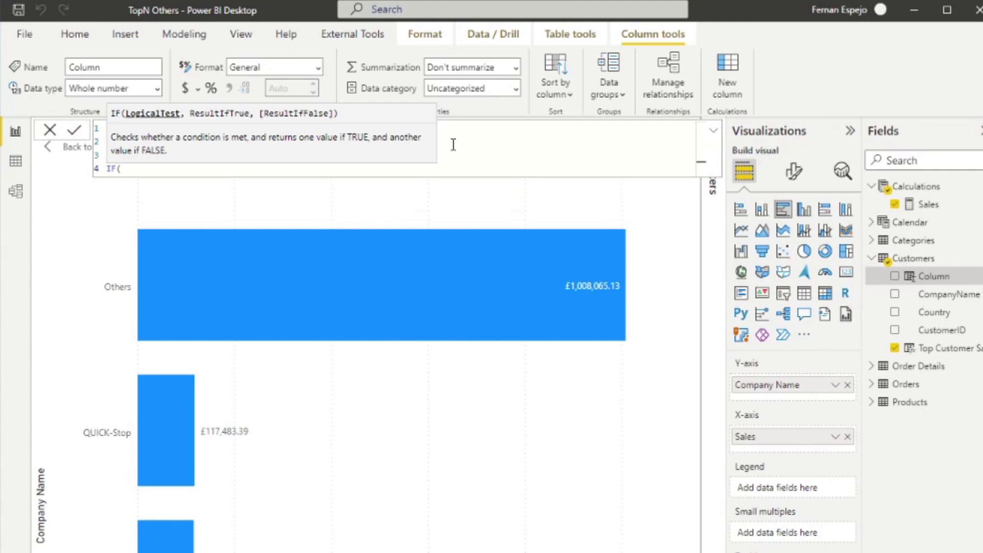
type("_rank <= 3, ")
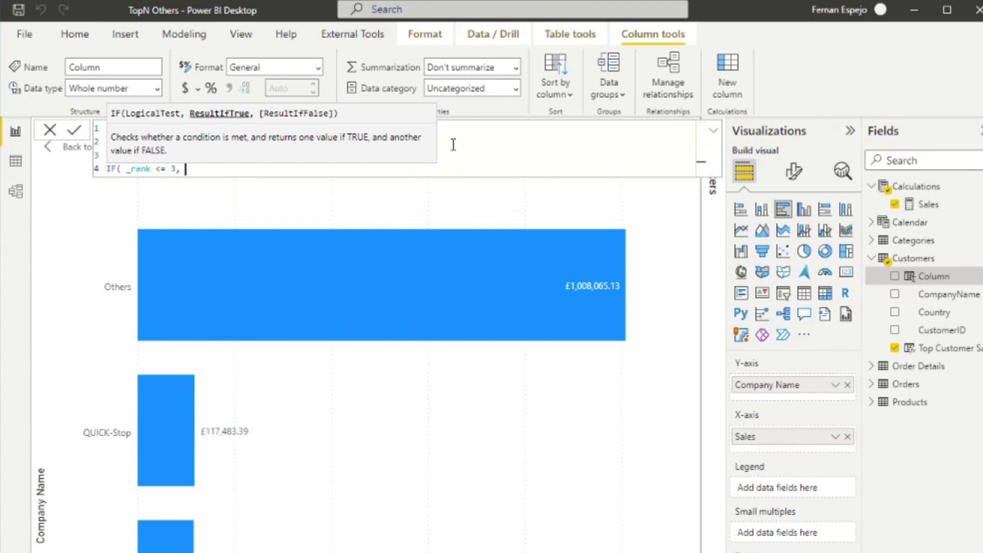
type("_rank, 0")
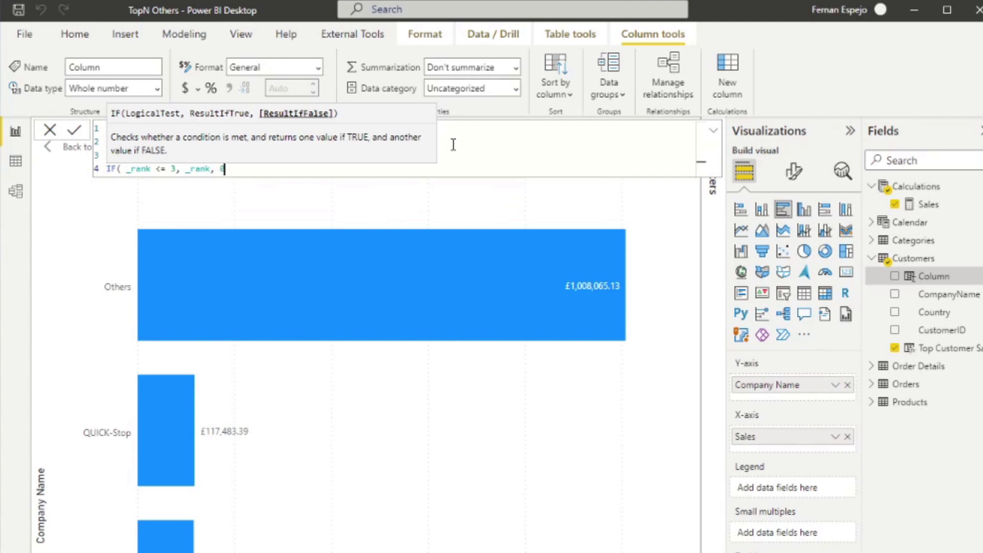
key("BackSpace")
type("999)")
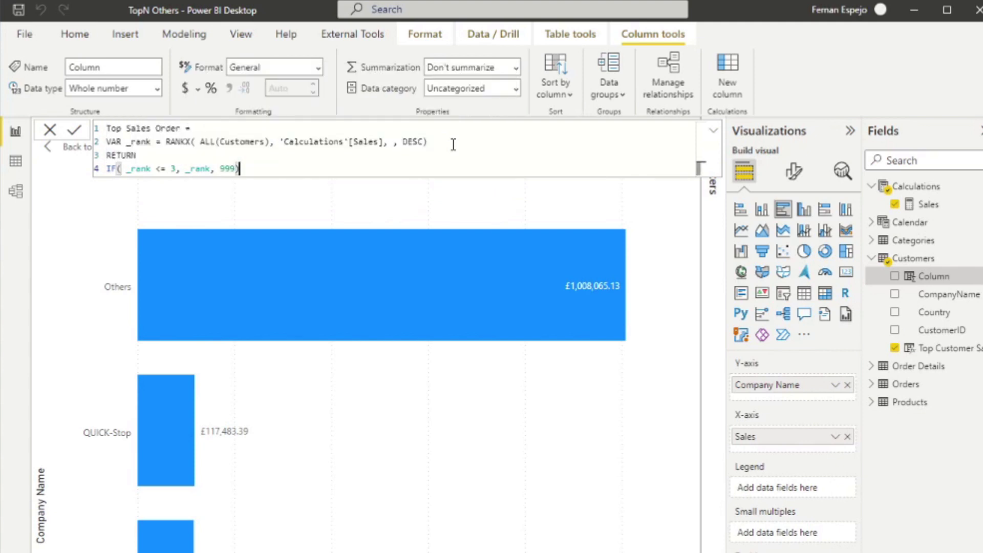
Review the condition and both return values, then create the Top Sales Order column.
left_click_drag(175, 169, 135, 171)
left_click(176, 169)
double_click(201, 169)
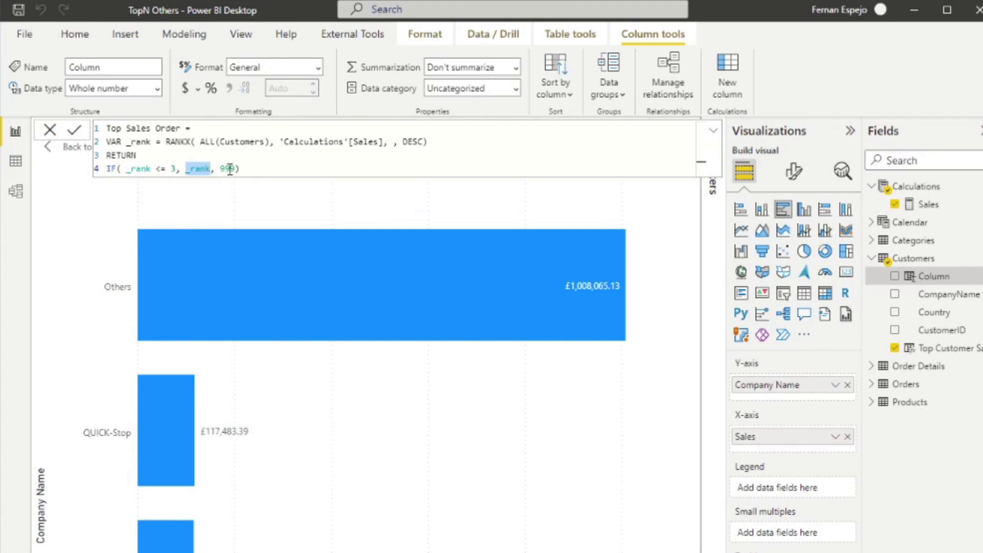
double_click(227, 169)
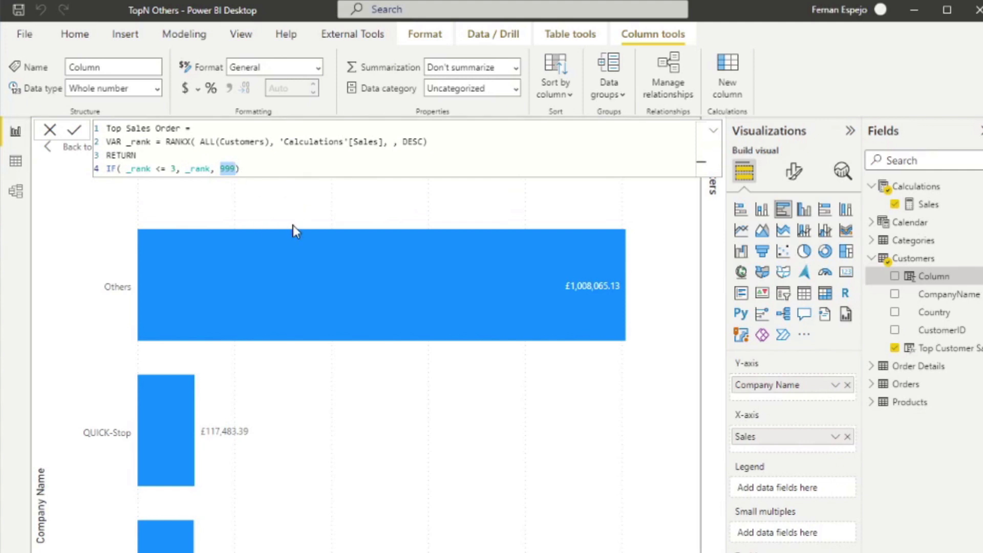
left_click(255, 174)
key("Return")
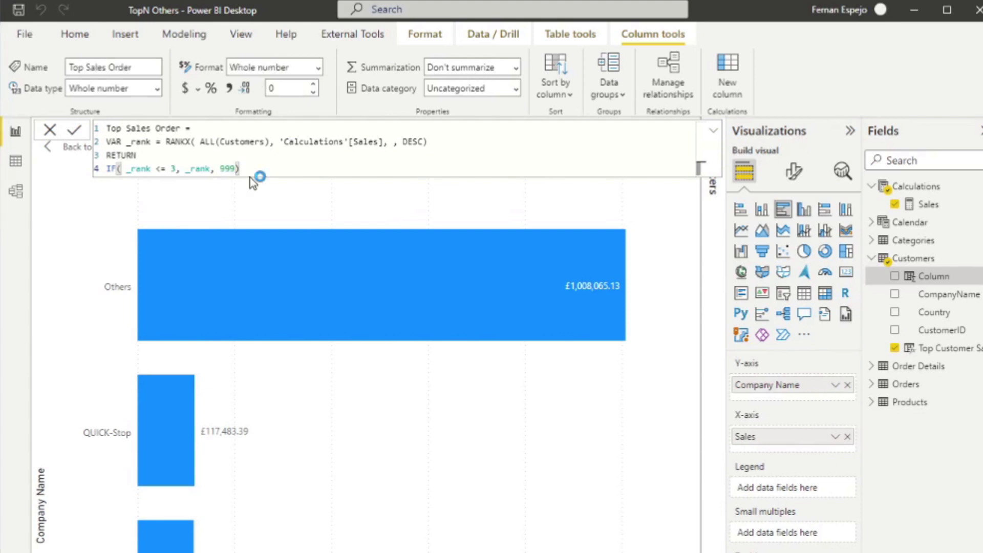
Sort the Customers data by Top Sales Order ascending and compare it with Top Customer Sales.
left_click(16, 161)
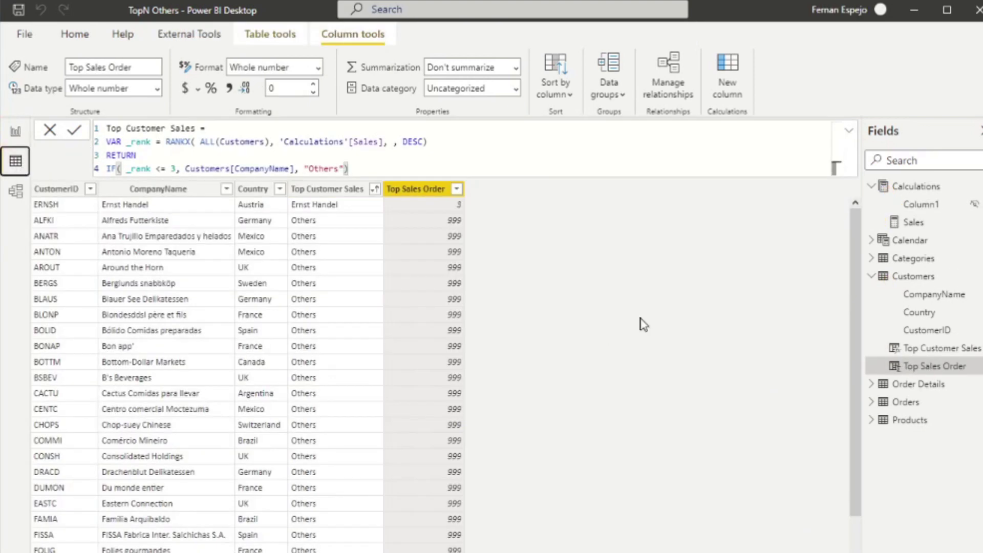
left_click(457, 189)
left_click(517, 206)
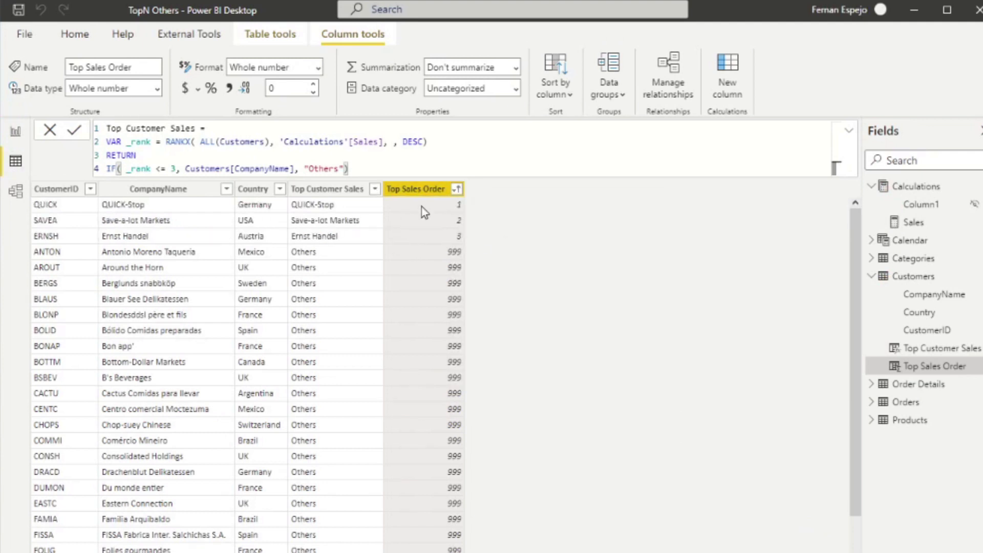
left_click(365, 211)
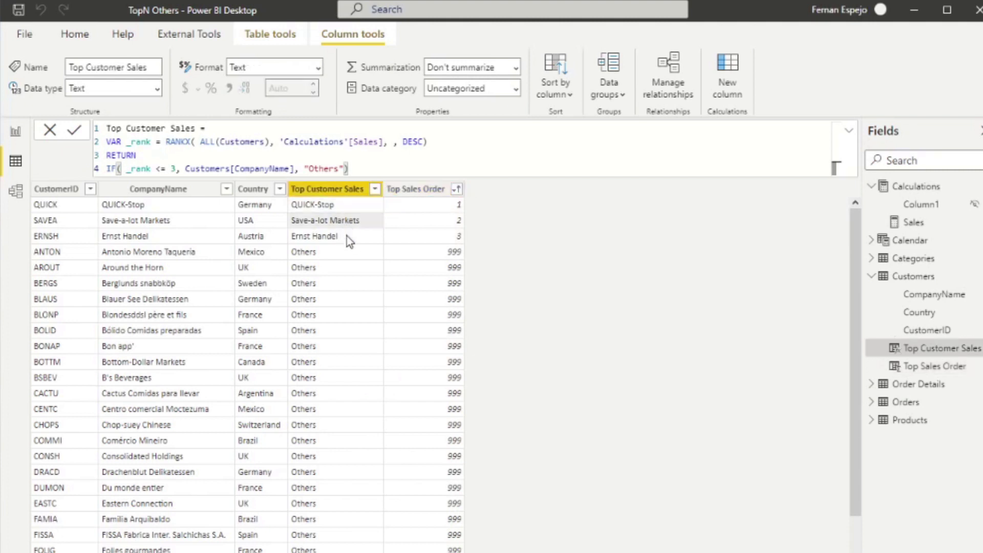
left_click(433, 207)
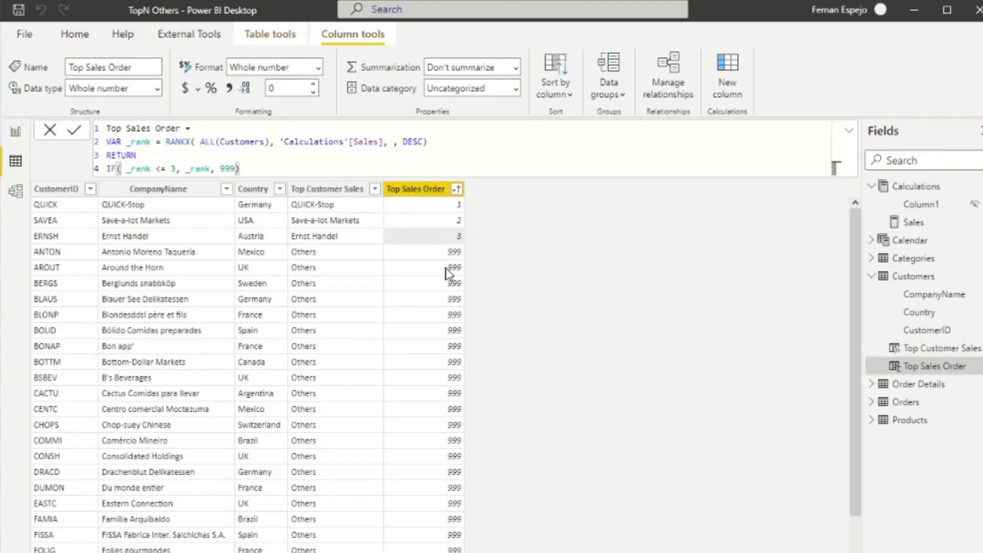
left_click(368, 266)
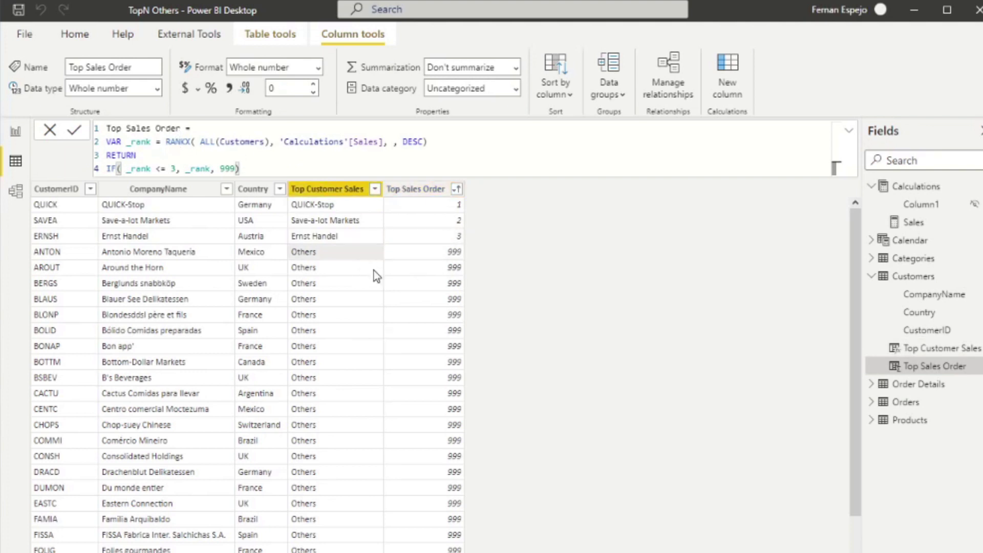
left_click(458, 264)
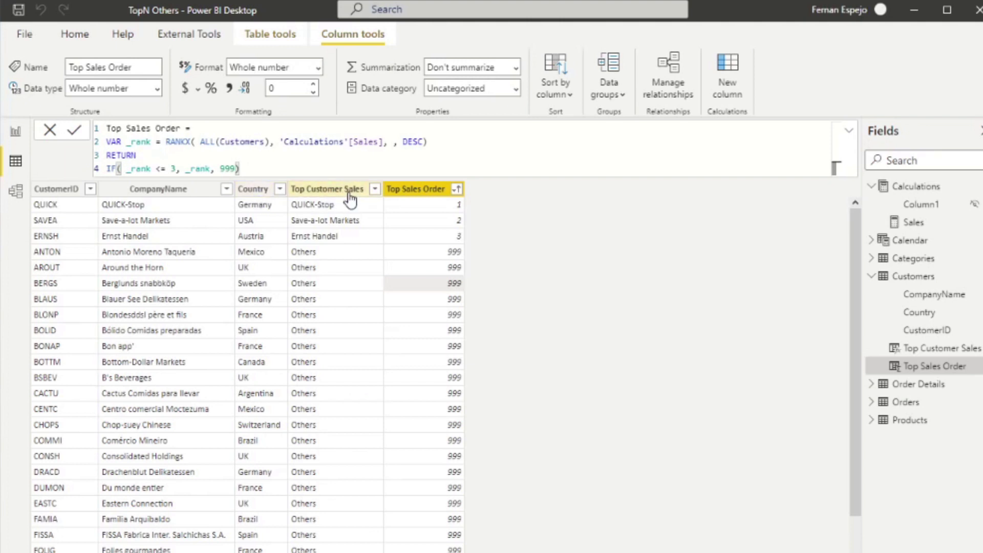
Set Top Customer Sales to sort by the Top Sales Order column.
left_click(348, 191)
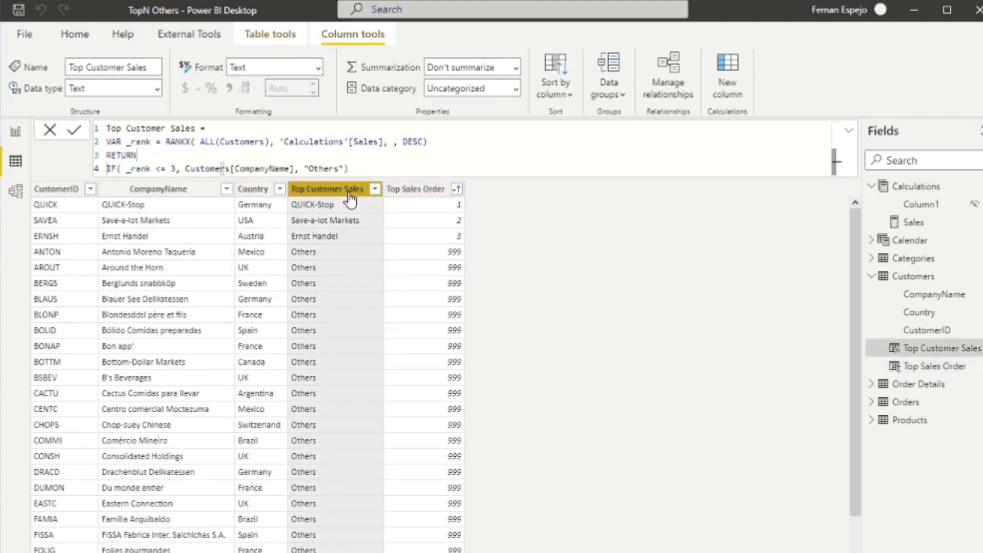
left_click(570, 90)
left_click(577, 218)
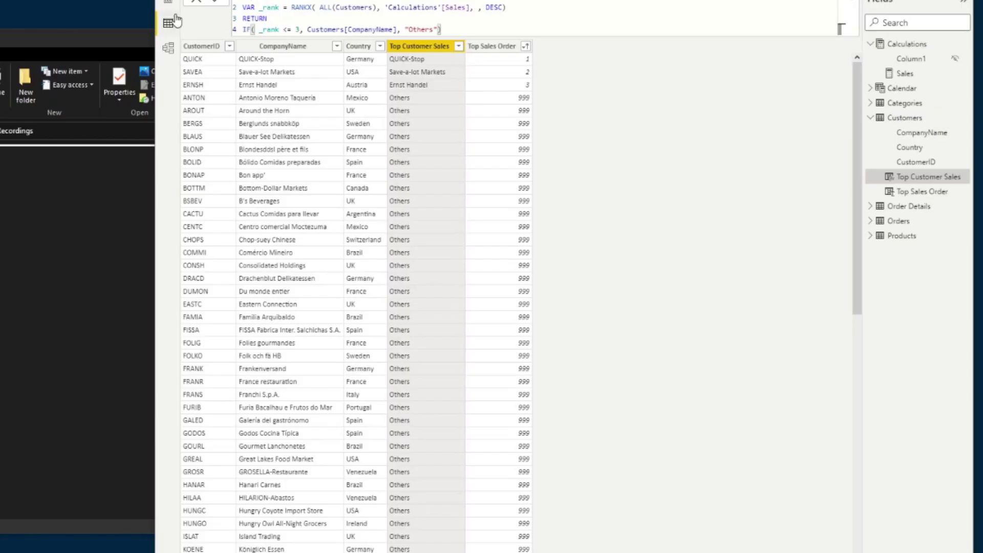
Return to the full report page and sort the chart's bars in ascending order.
left_click(16, 131)
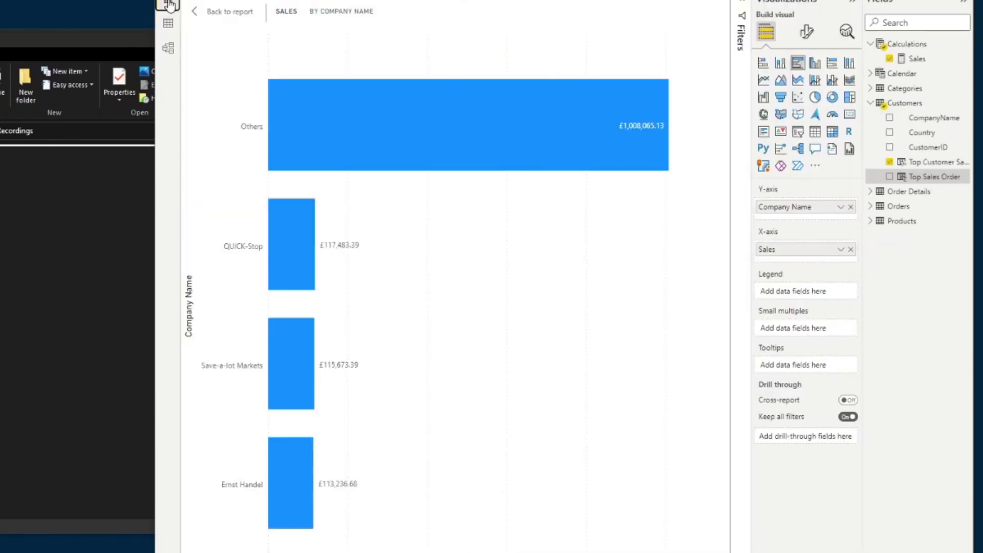
left_click(219, 16)
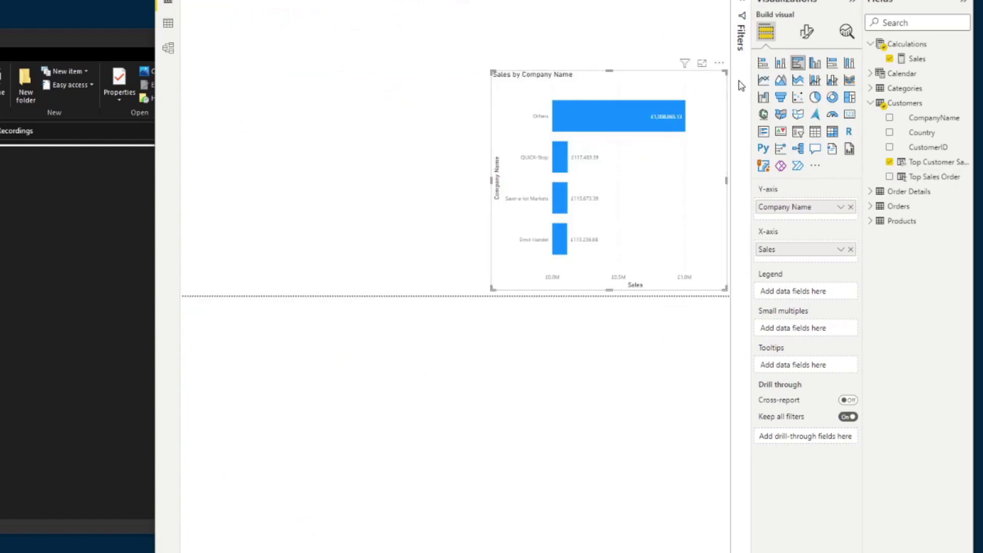
left_click(719, 63)
mouse_move(763, 136)
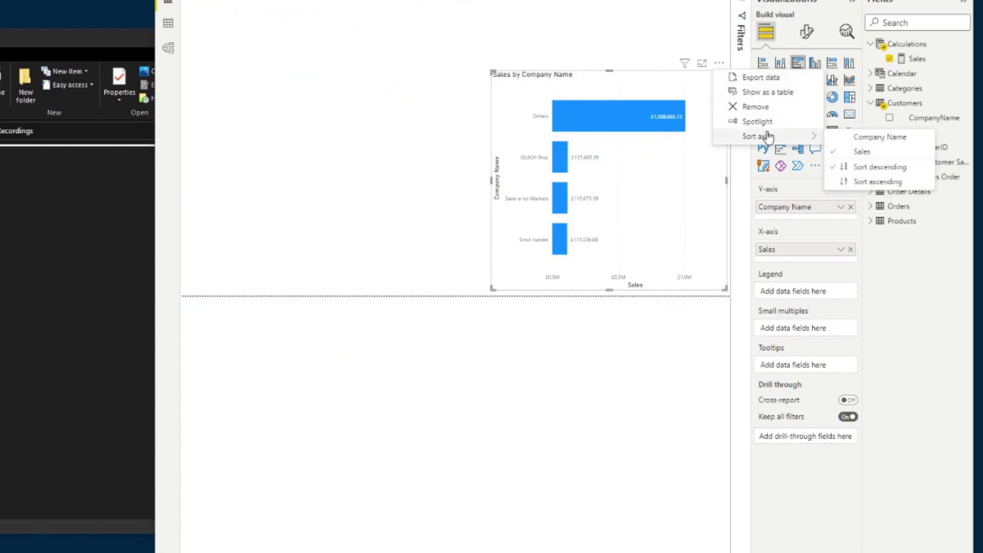
left_click(878, 181)
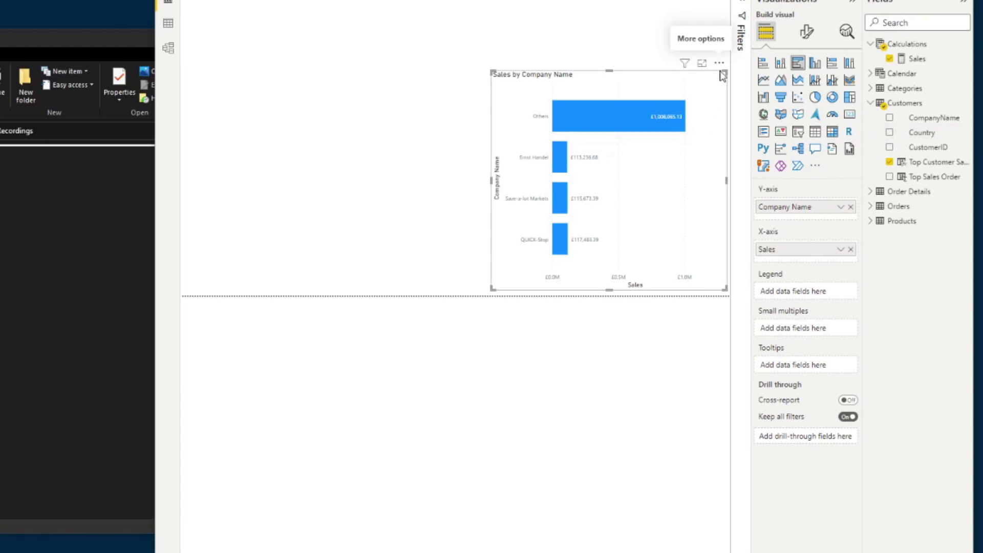
Replace Company Name on the Y-axis with Top Customer Sales and show the chart in focus mode.
left_click(851, 206)
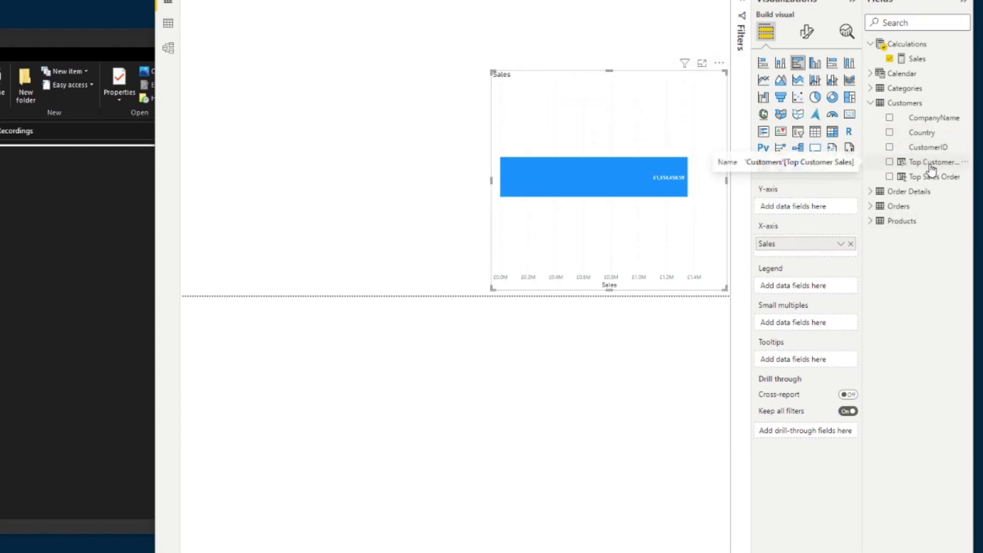
left_click_drag(921, 163, 600, 121)
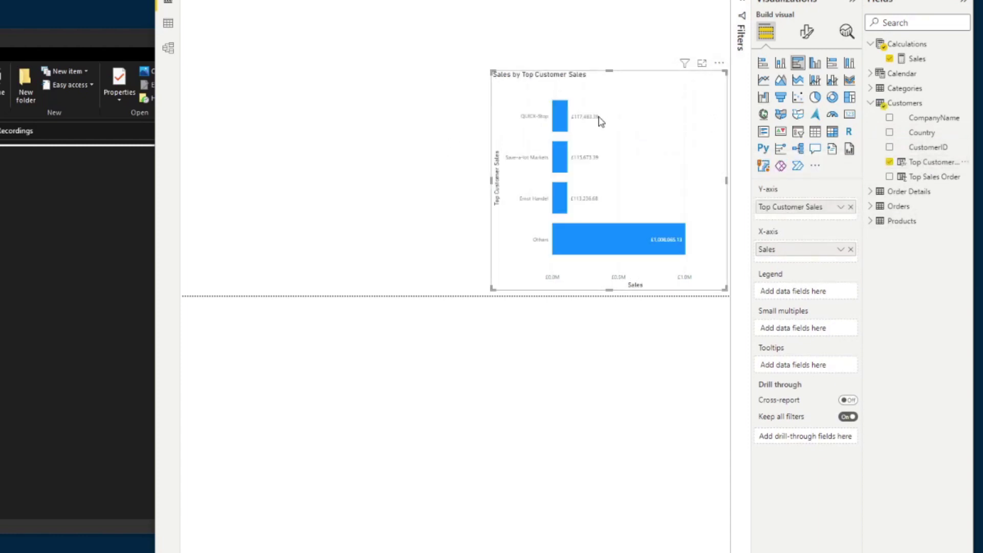
left_click(702, 65)
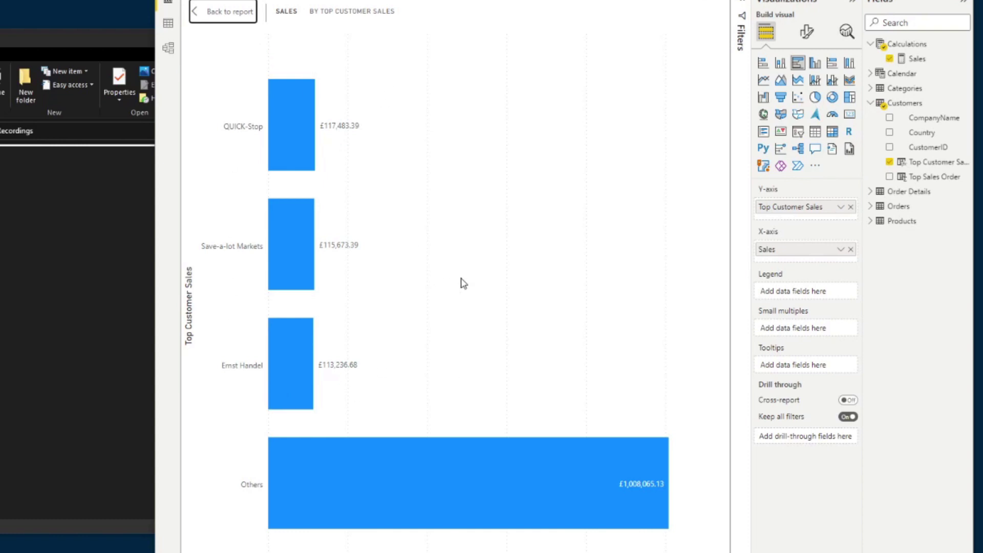
Turn on Show all bar colours and make the Others bar grey, leaving the top three blue.
left_click(806, 32)
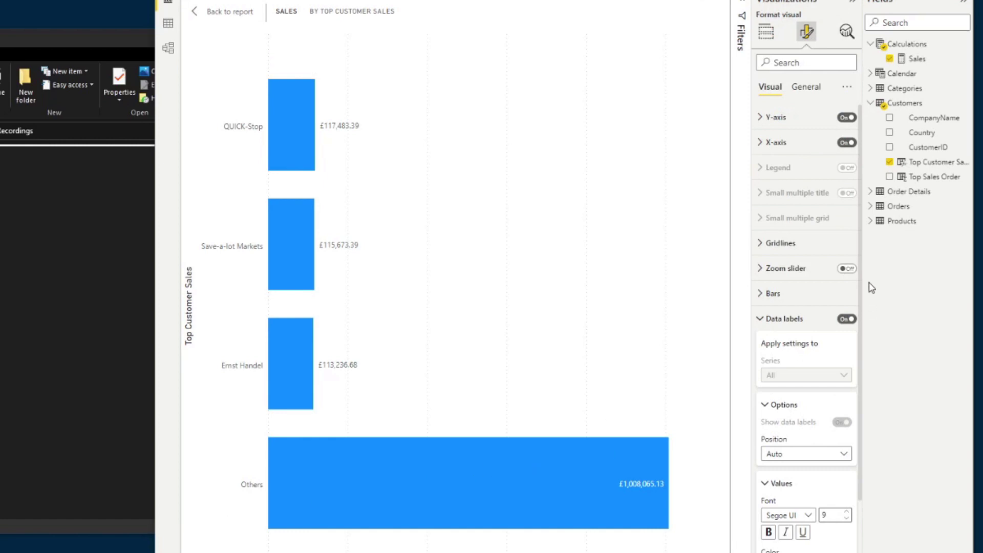
left_click(770, 293)
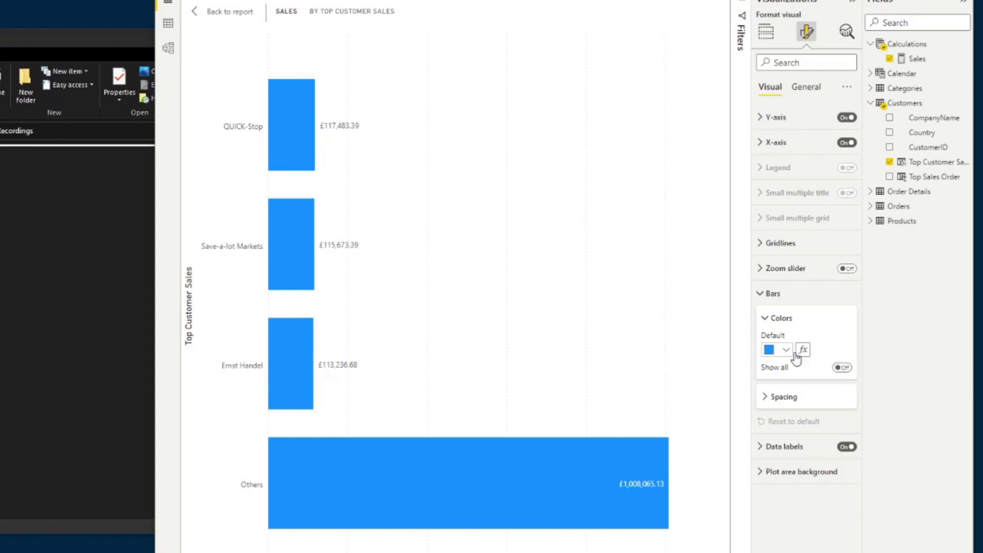
left_click(842, 368)
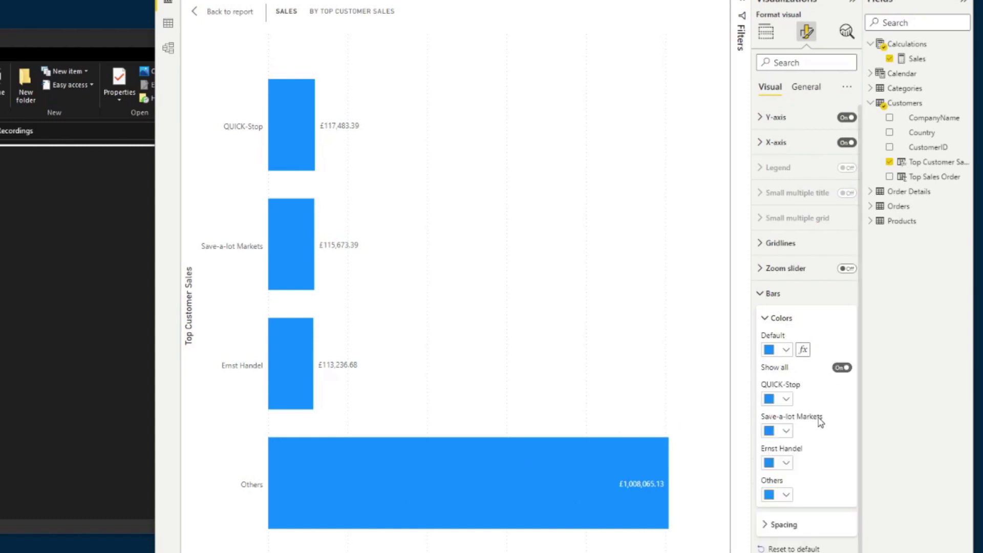
left_click(786, 494)
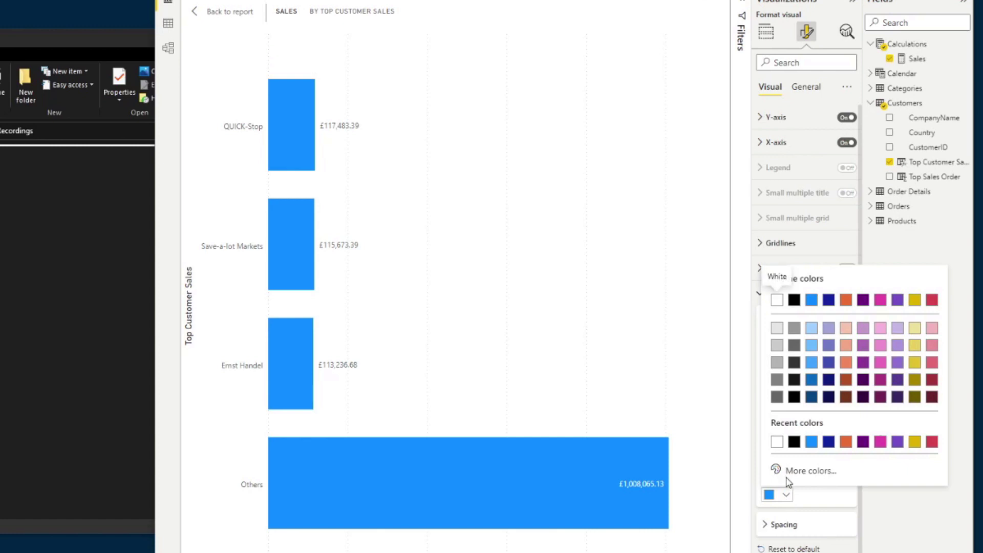
left_click(794, 328)
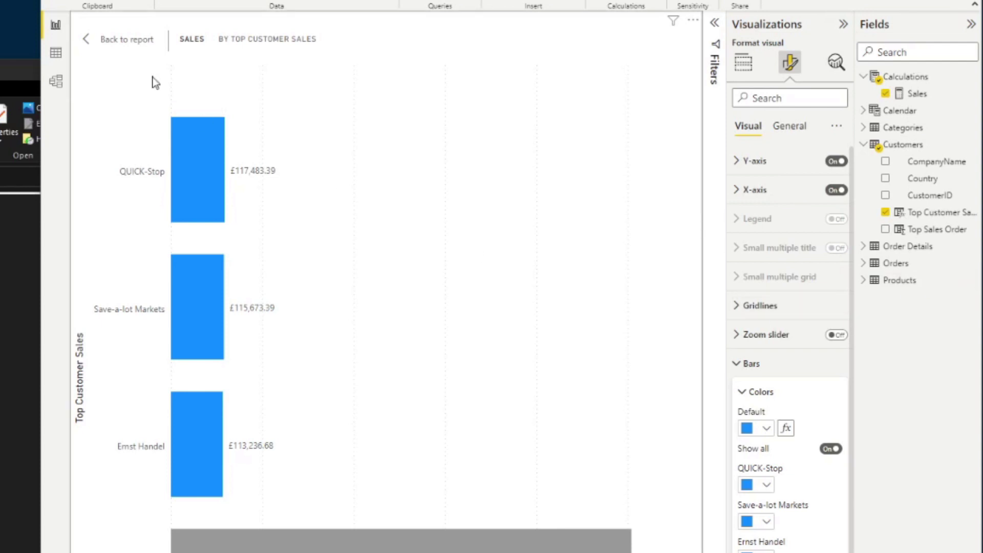
Go back to the report page and inspect the top-N count 3 in the Top Customer Sales formula.
left_click(129, 41)
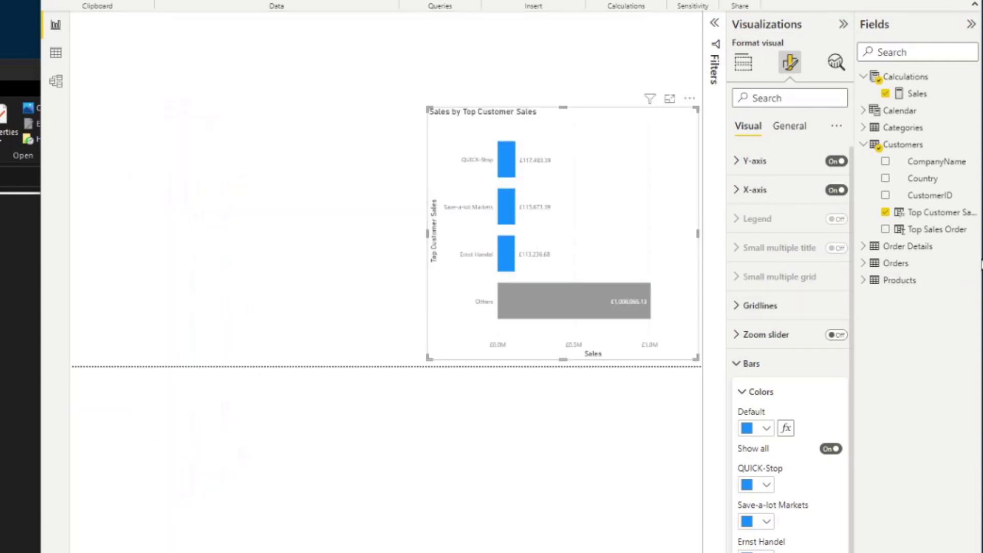
left_click(933, 212)
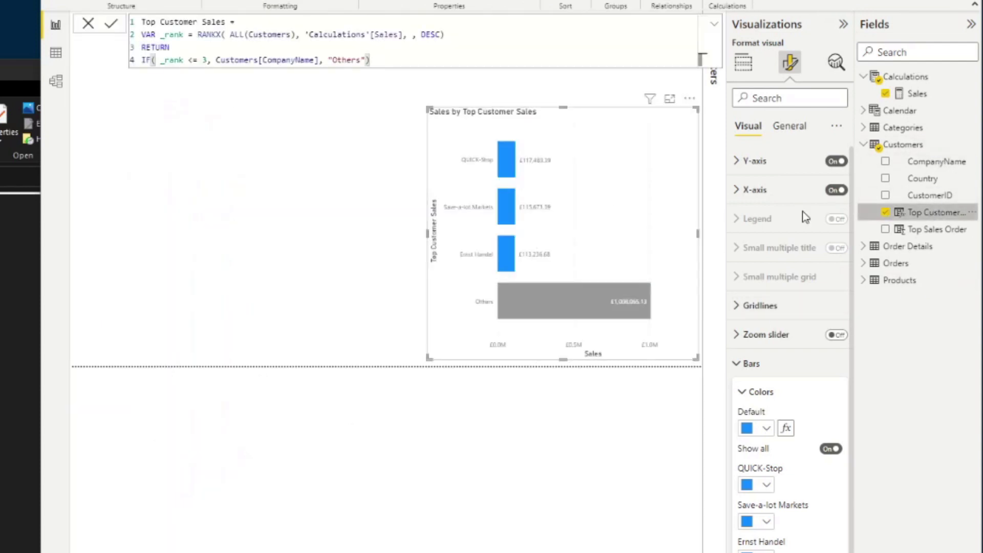
double_click(205, 60)
left_click(208, 61)
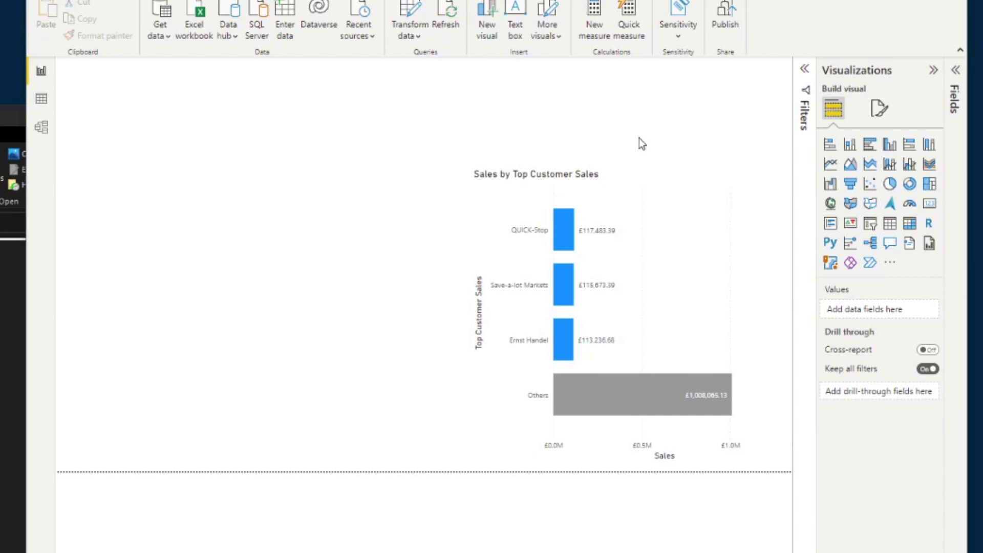
Add CategoryName from the Categories table to the canvas and turn it into a slicer.
left_click(955, 70)
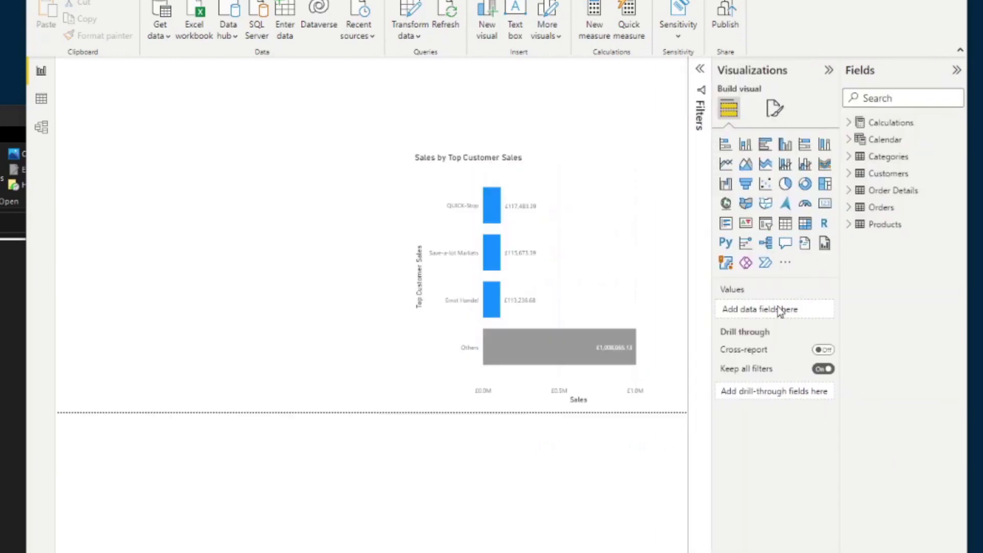
left_click(850, 156)
left_click_drag(916, 190, 215, 193)
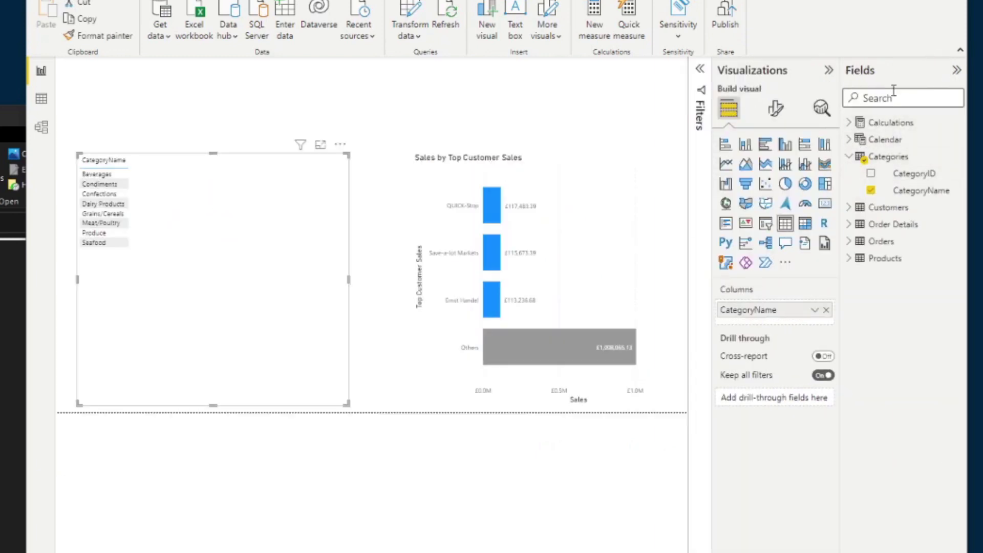
left_click(956, 70)
left_click(934, 70)
left_click(933, 70)
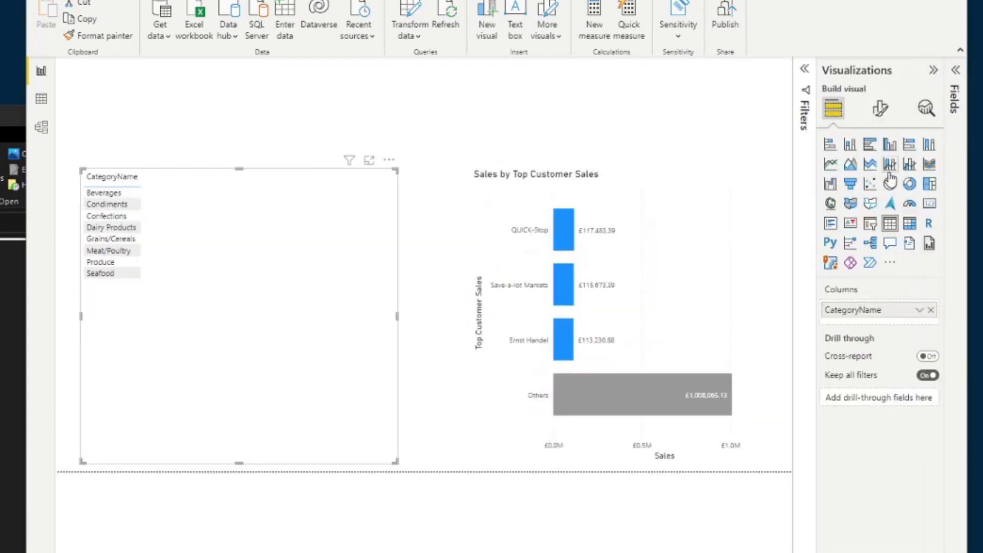
left_click(870, 224)
Narrow the category slicer and tick Beverages to filter the chart.
left_click(934, 70)
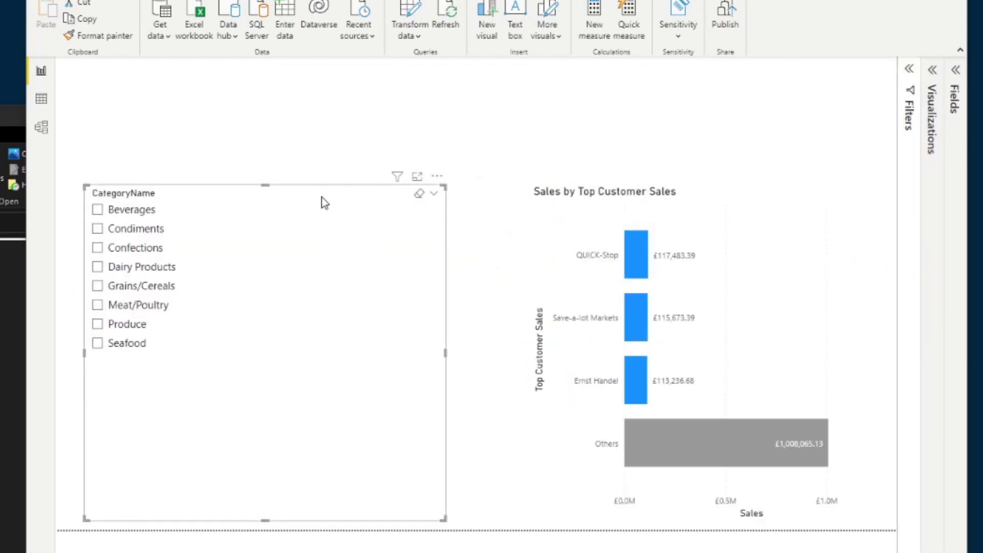
left_click_drag(136, 520, 353, 509)
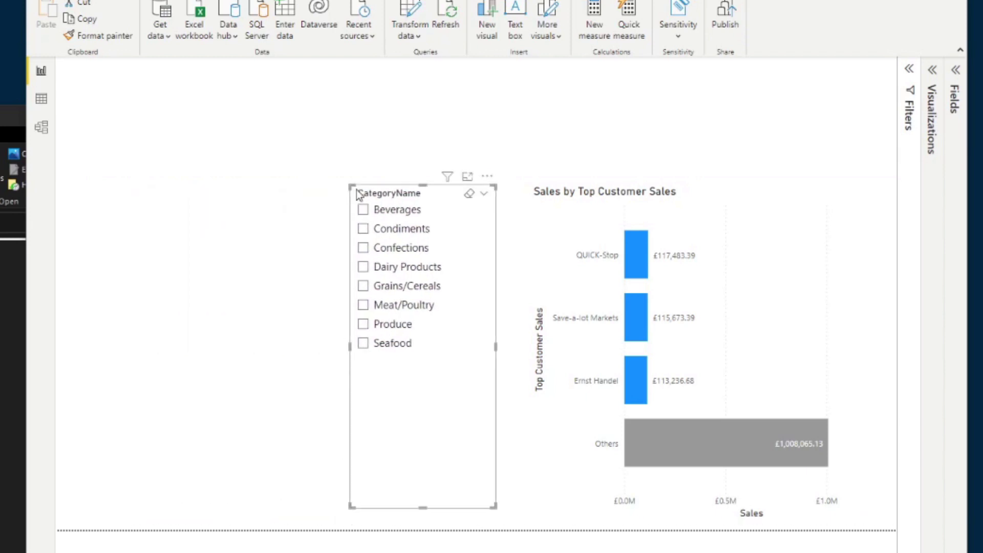
left_click(397, 215)
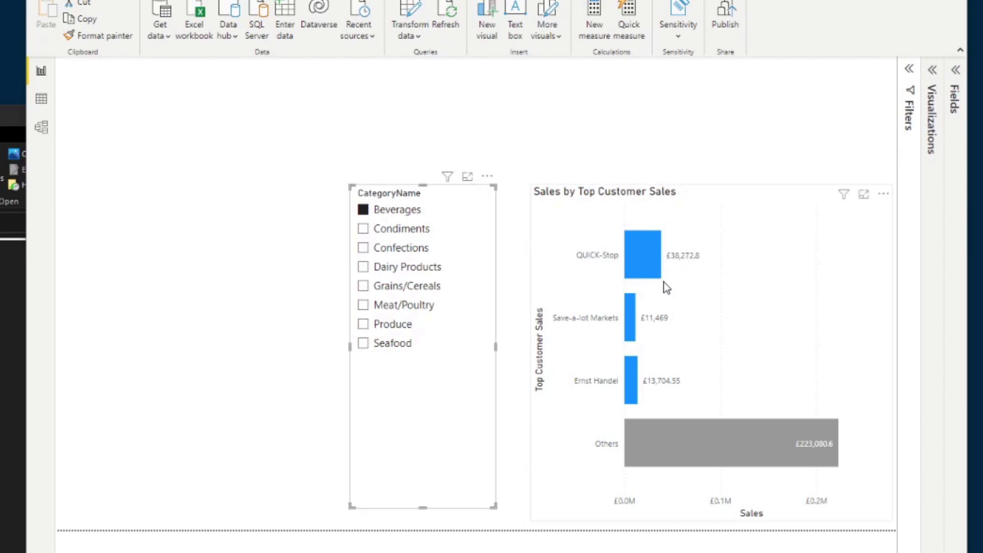
Nudge the slicer right and add Customers' CompanyName to the page as a new table.
left_click_drag(427, 183, 436, 200)
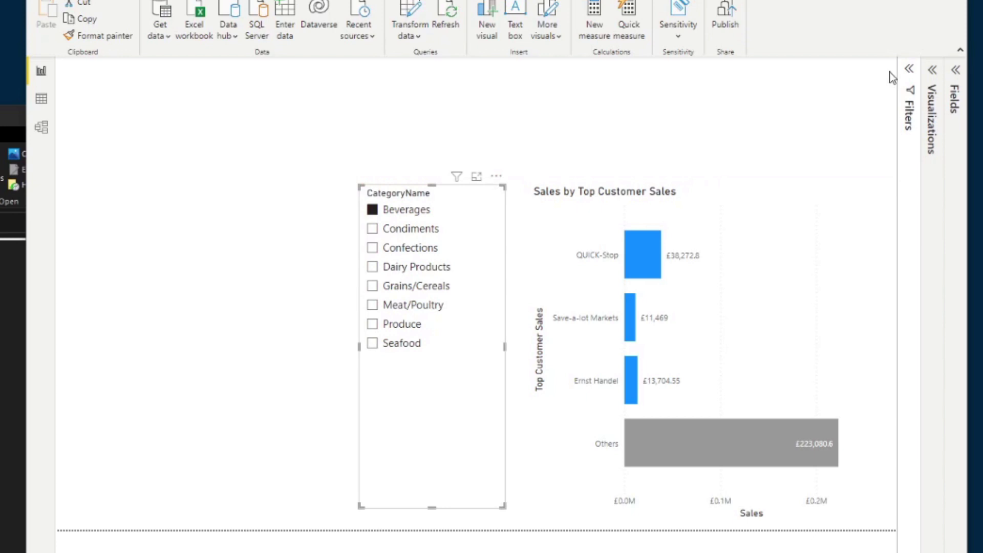
left_click(954, 77)
left_click(852, 156)
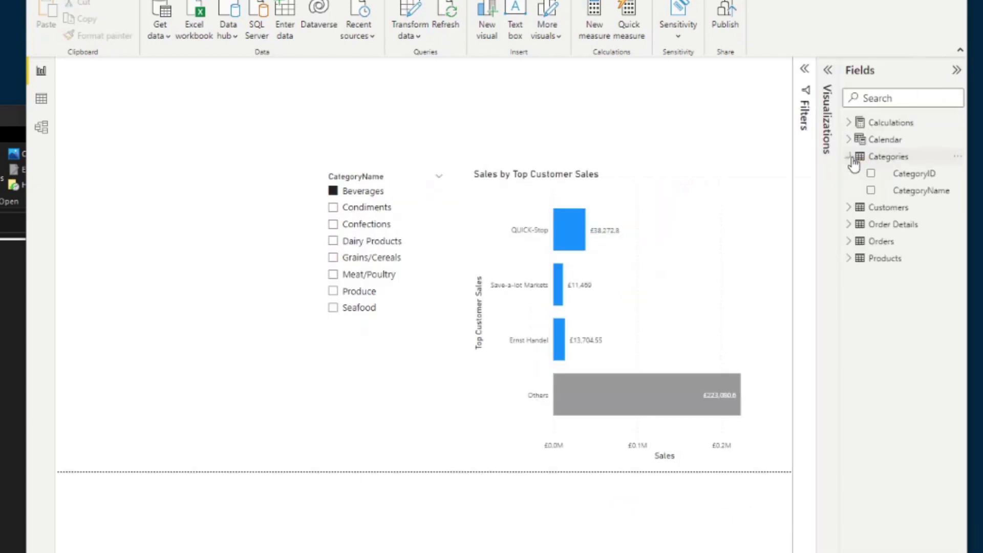
left_click(856, 157)
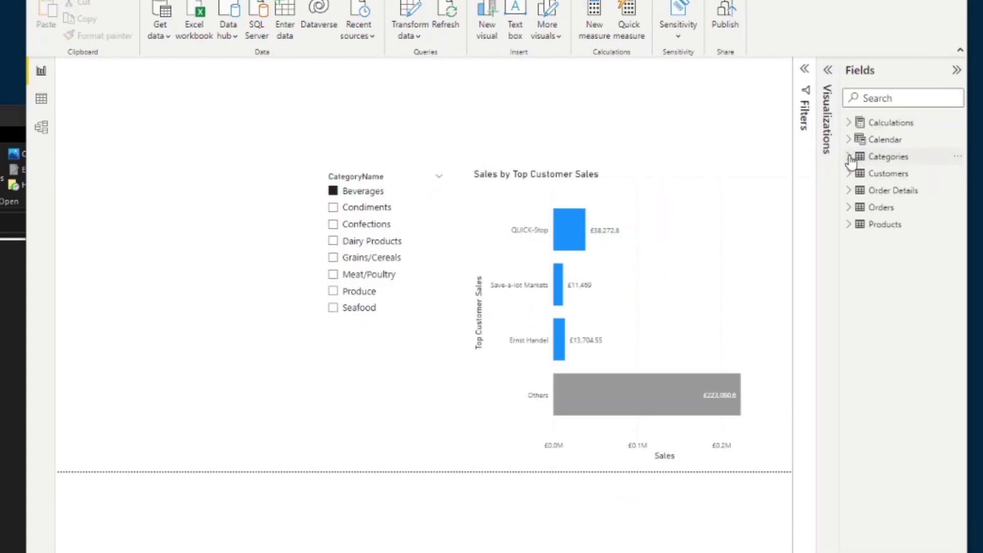
left_click(851, 173)
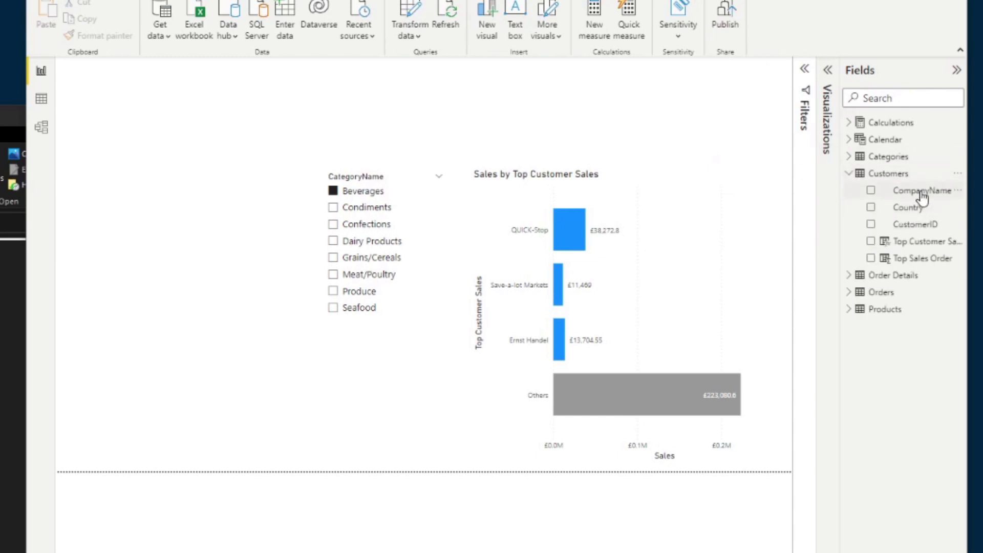
left_click_drag(922, 190, 233, 215)
Add the Sales measure to the company table, widen it, and sort by Sales descending.
left_click(849, 123)
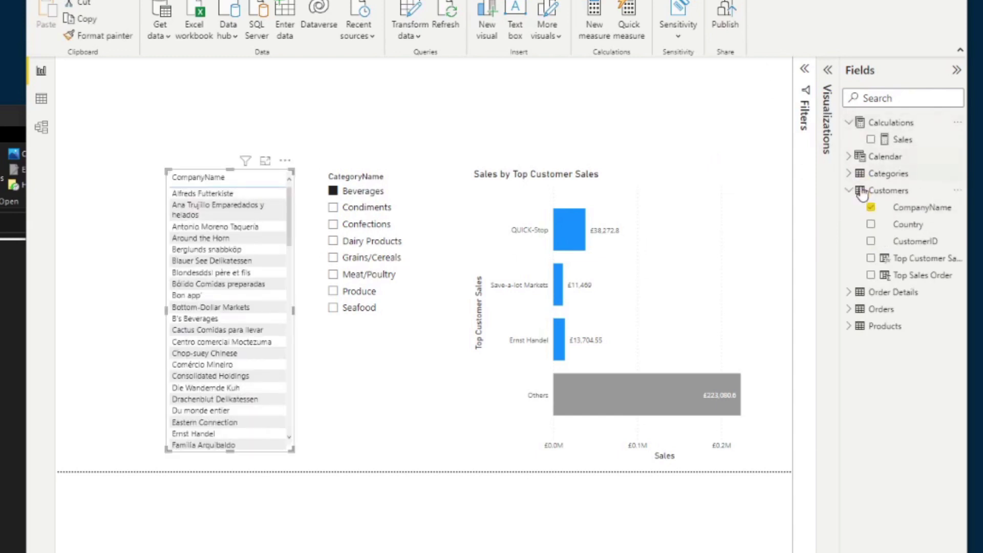
left_click_drag(897, 138, 279, 276)
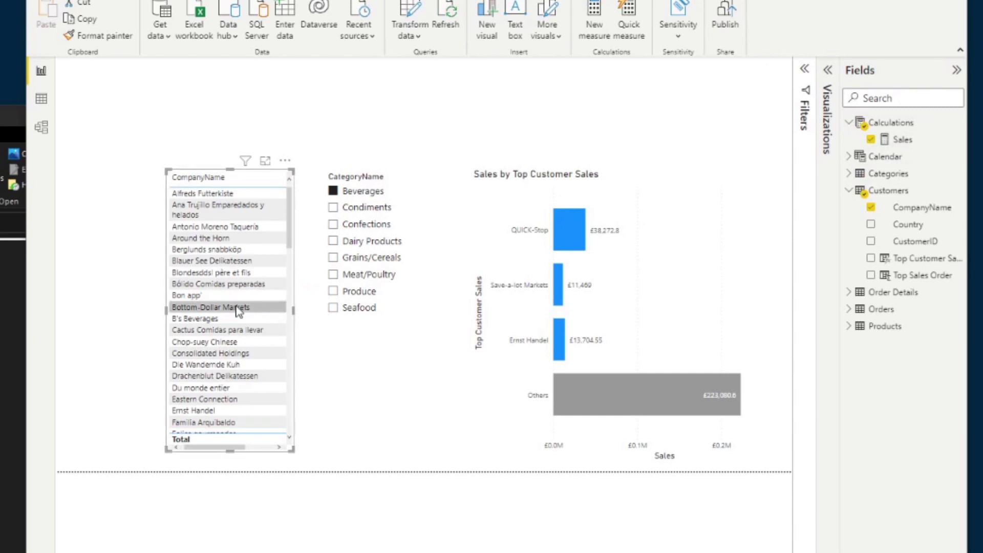
left_click_drag(164, 308, 101, 307)
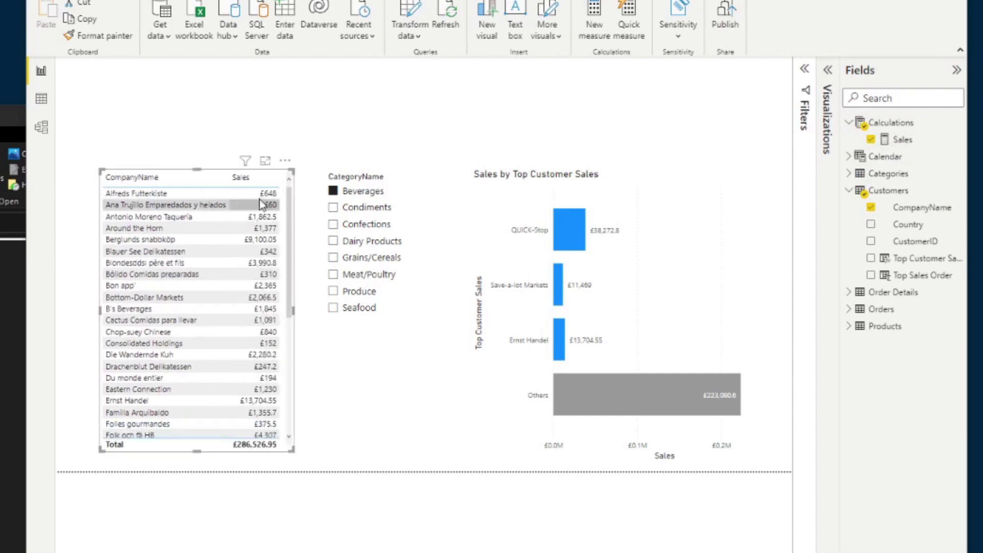
left_click(255, 183)
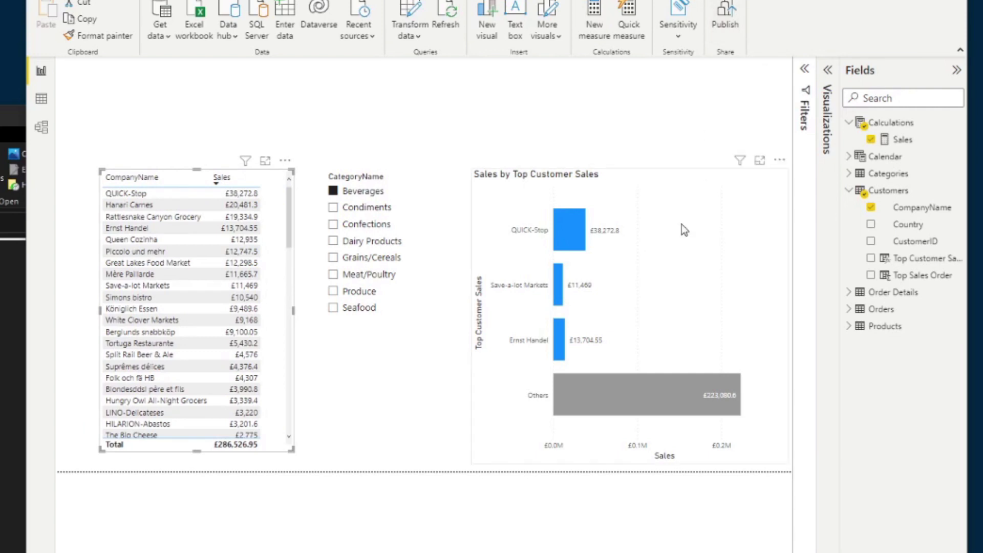